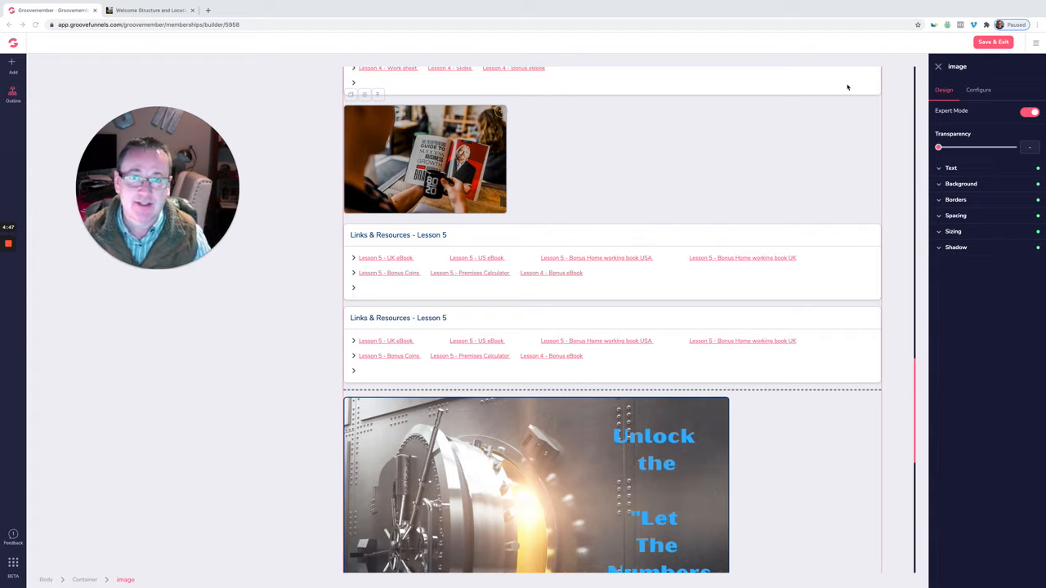
Step: Look through the lesson images and Links & Resources boxes on the Drafting the Blue Print page
{"action": "scroll", "coordinate": [768, 152], "scroll_direction": "up", "scroll_amount": 3}
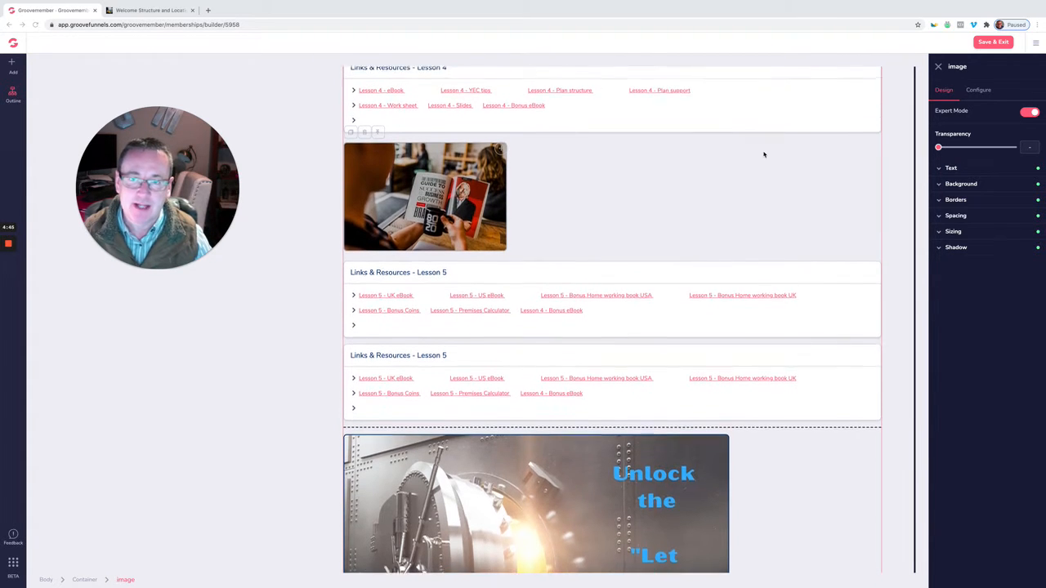
{"action": "scroll", "coordinate": [764, 154], "scroll_direction": "up", "scroll_amount": 10}
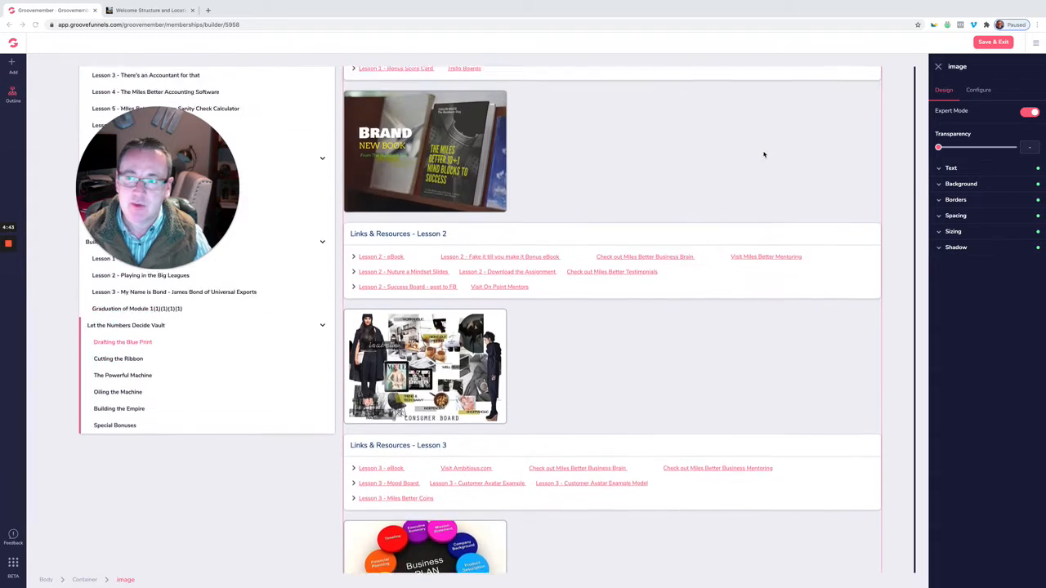
{"action": "scroll", "coordinate": [764, 154], "scroll_direction": "up", "scroll_amount": 10}
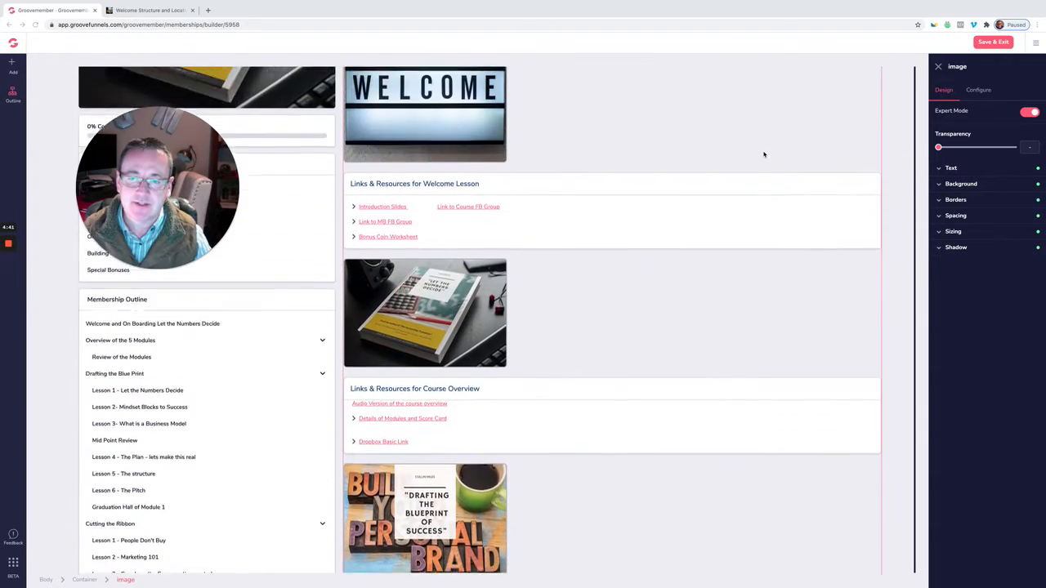
{"action": "scroll", "coordinate": [764, 155], "scroll_direction": "up", "scroll_amount": 2}
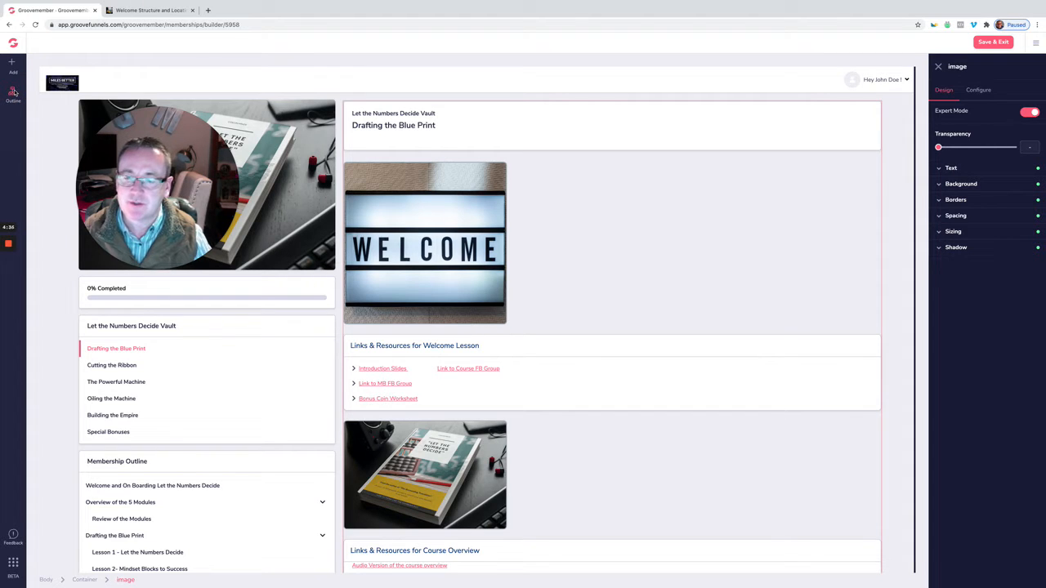
{"action": "scroll", "coordinate": [640, 273], "scroll_direction": "down", "scroll_amount": 5}
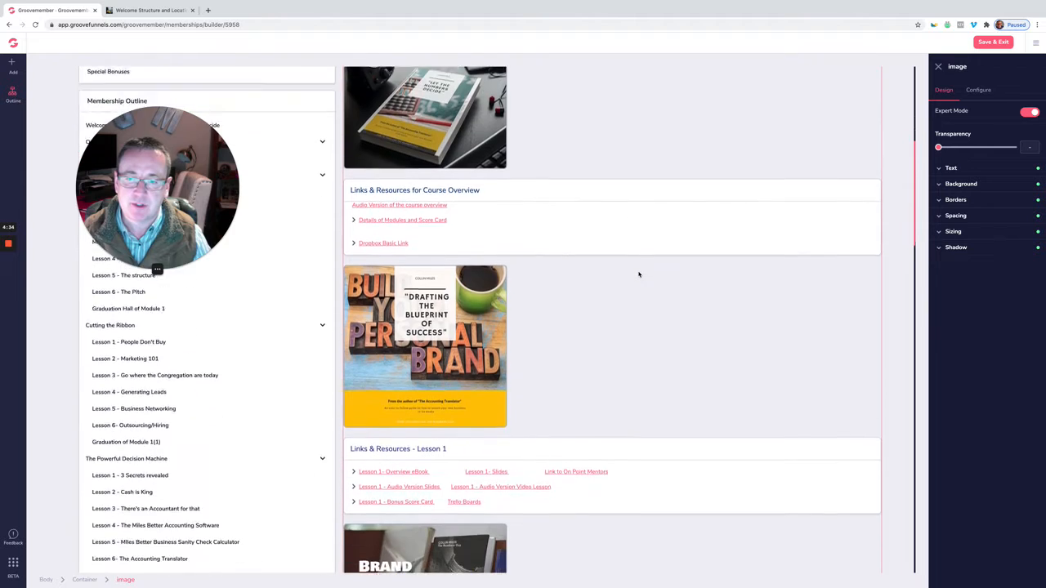
{"action": "scroll", "coordinate": [639, 275], "scroll_direction": "down", "scroll_amount": 9}
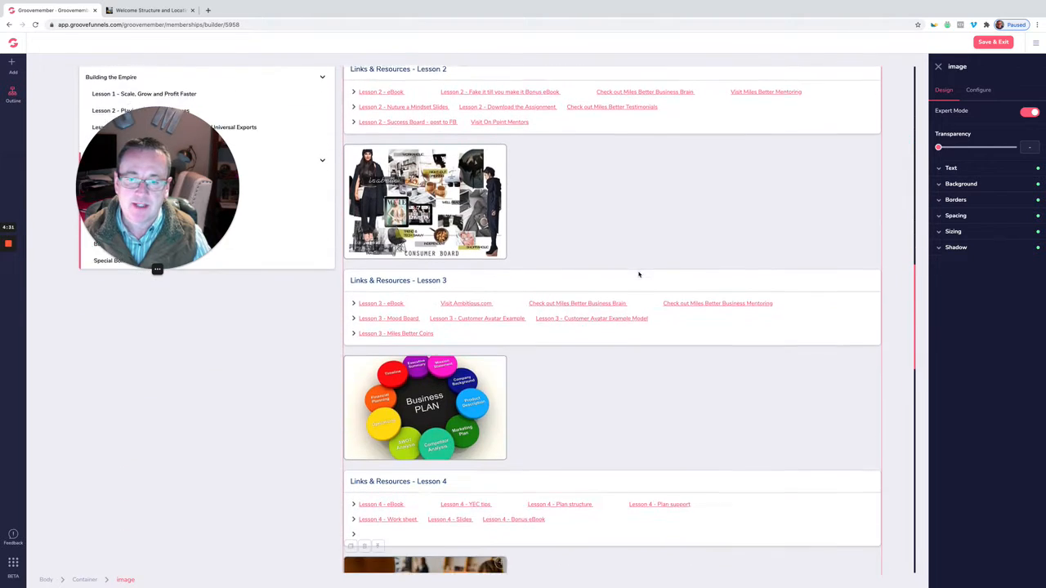
{"action": "scroll", "coordinate": [639, 275], "scroll_direction": "down", "scroll_amount": 3}
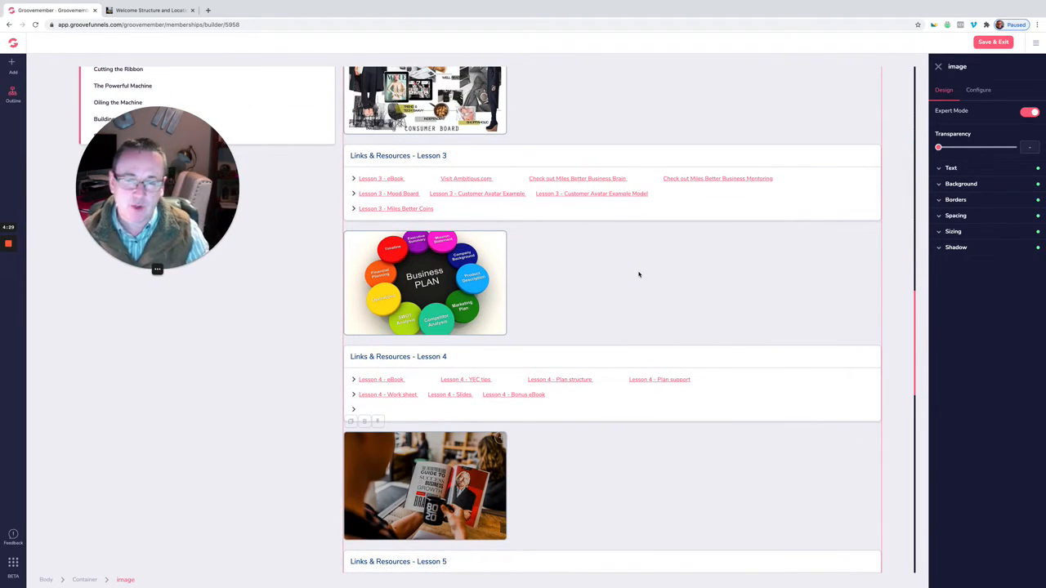
{"action": "scroll", "coordinate": [639, 274], "scroll_direction": "down", "scroll_amount": 2}
{"action": "scroll", "coordinate": [642, 378], "scroll_direction": "down", "scroll_amount": 1}
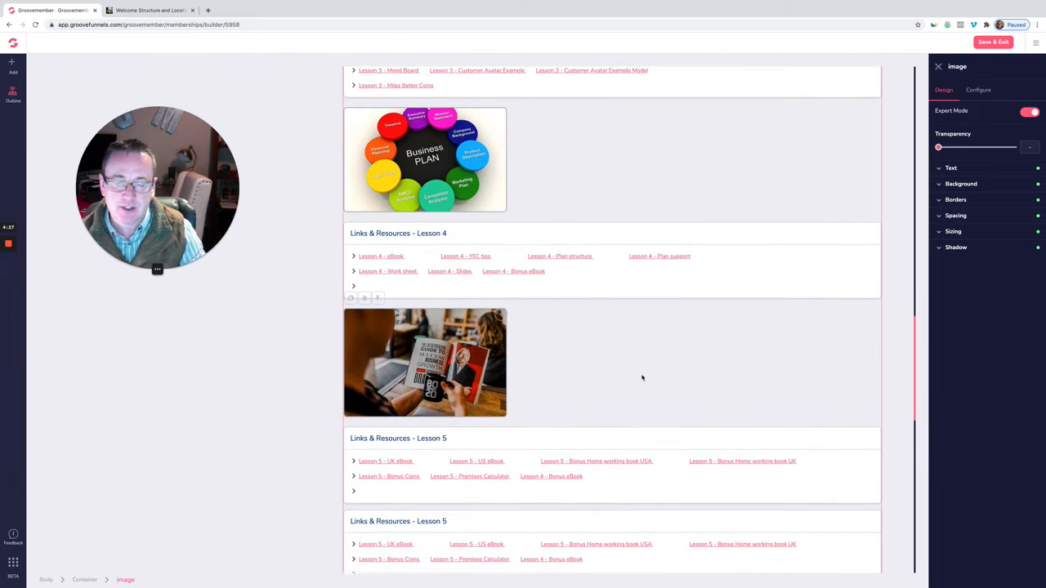
Step: Duplicate the image above the first Lesson 5 links box and move the copy between the two Lesson 5 boxes
{"action": "scroll", "coordinate": [642, 377], "scroll_direction": "down", "scroll_amount": 5}
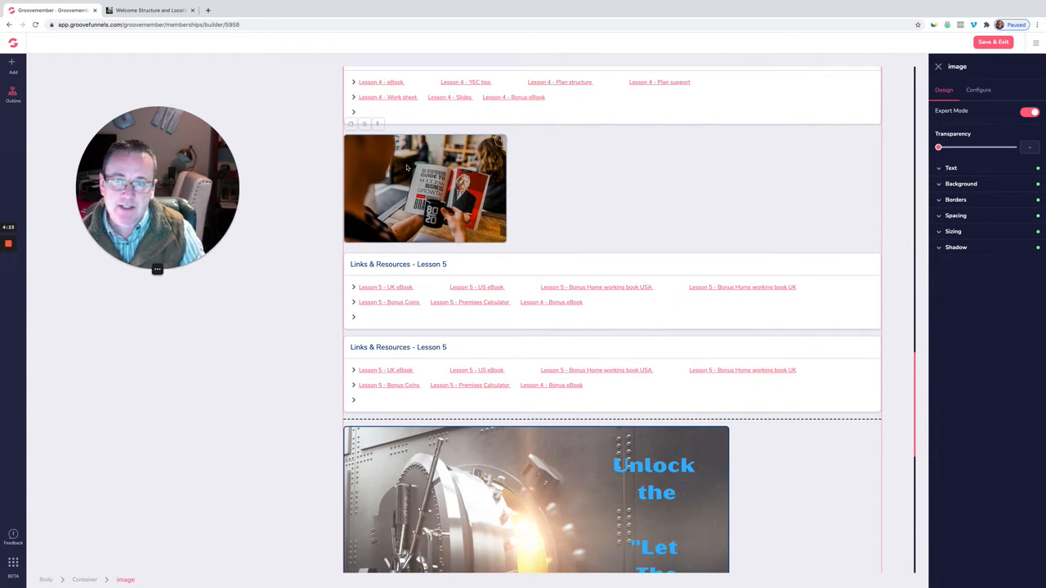
{"action": "left_click", "coordinate": [350, 125]}
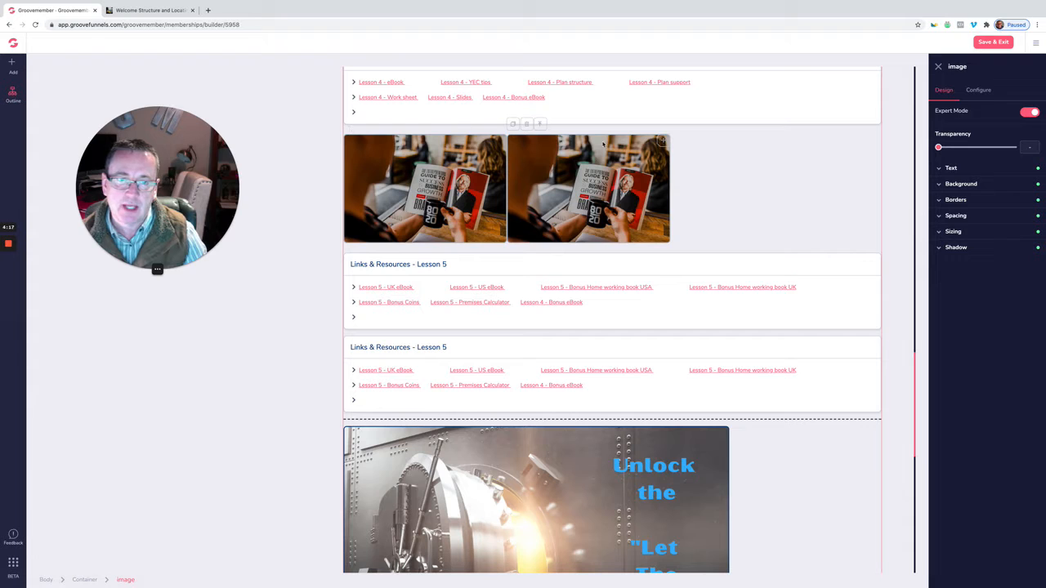
{"action": "left_click_drag", "start_coordinate": [662, 143], "coordinate": [654, 219]}
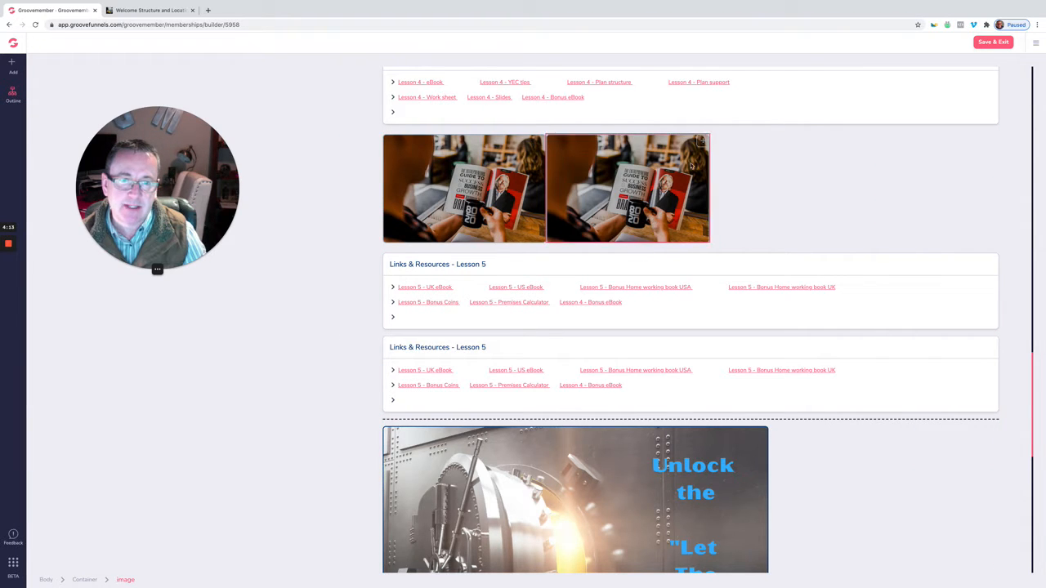
{"action": "left_click_drag", "start_coordinate": [702, 142], "coordinate": [692, 221]}
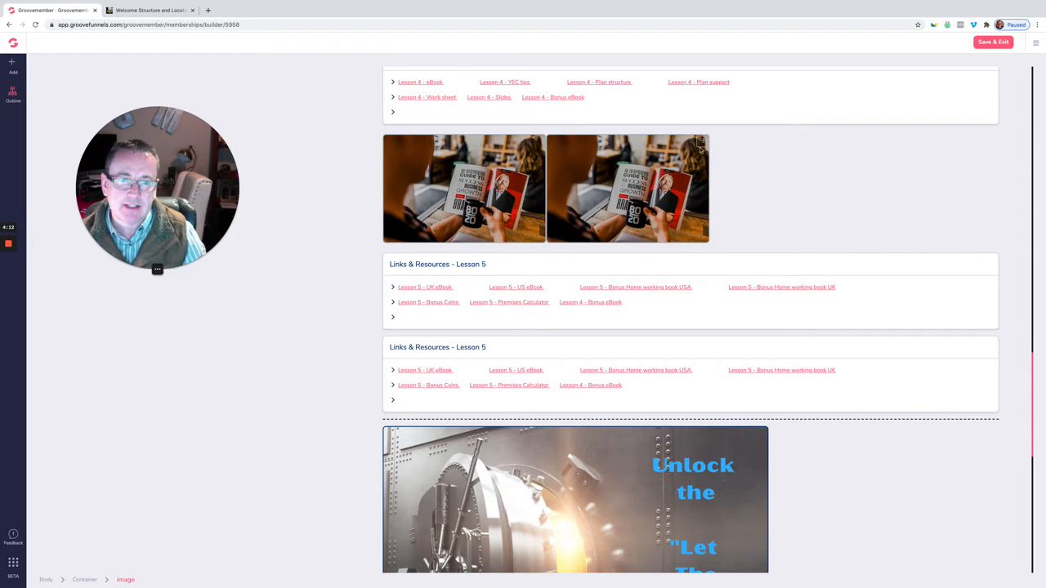
{"action": "left_click_drag", "start_coordinate": [703, 142], "coordinate": [683, 266]}
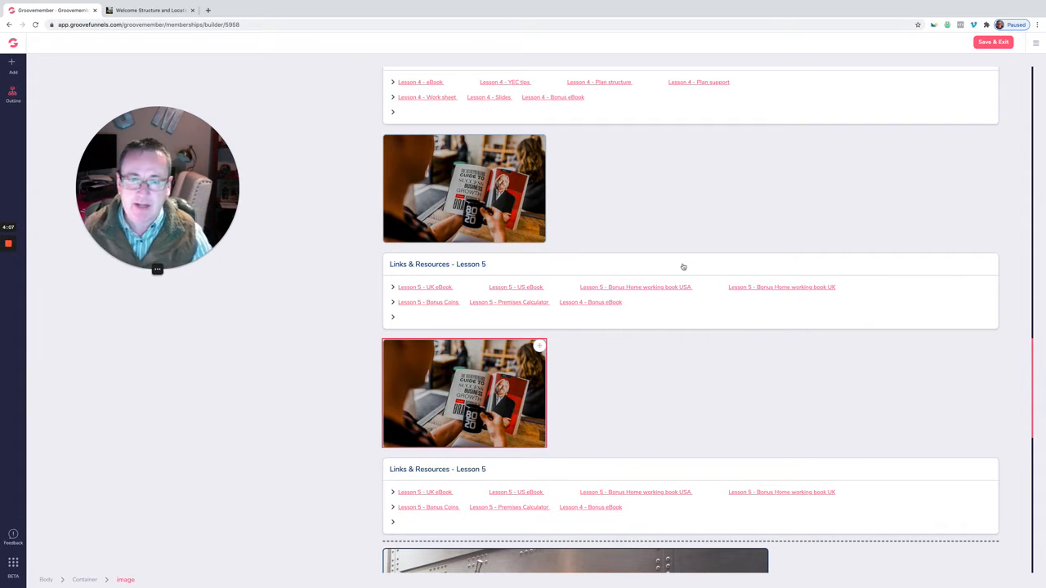
Step: Replace the copied image with the Dragons' Den picture from the image library, keeping its link set to none
{"action": "scroll", "coordinate": [670, 346], "scroll_direction": "down", "scroll_amount": 2}
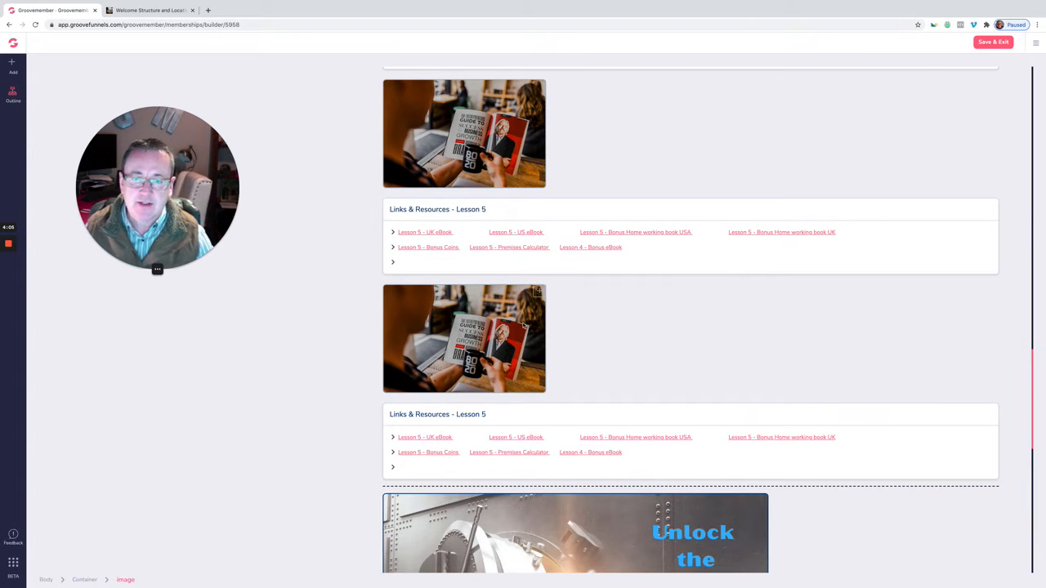
{"action": "left_click", "coordinate": [523, 326]}
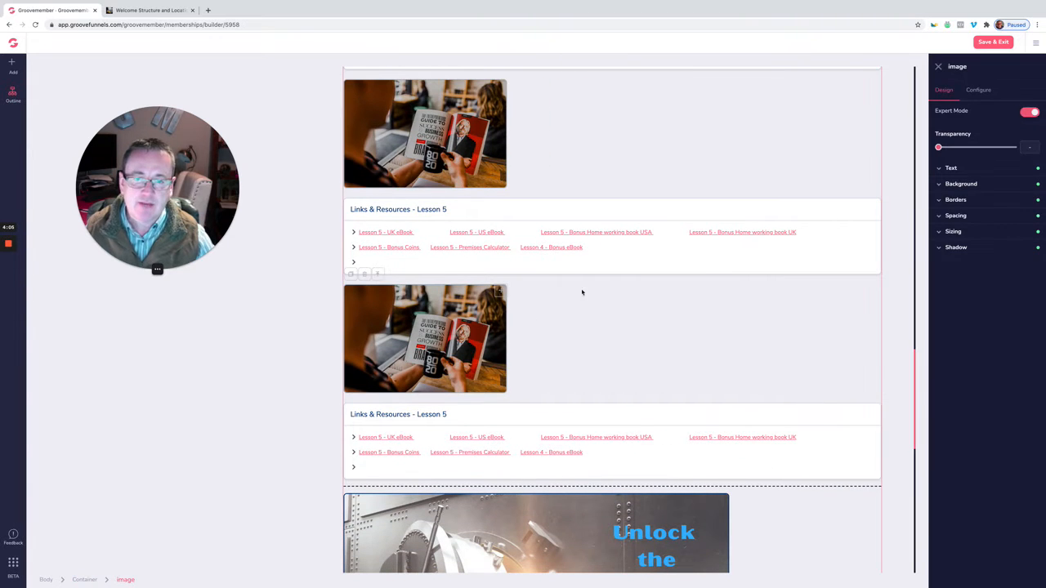
{"action": "left_click", "coordinate": [983, 91]}
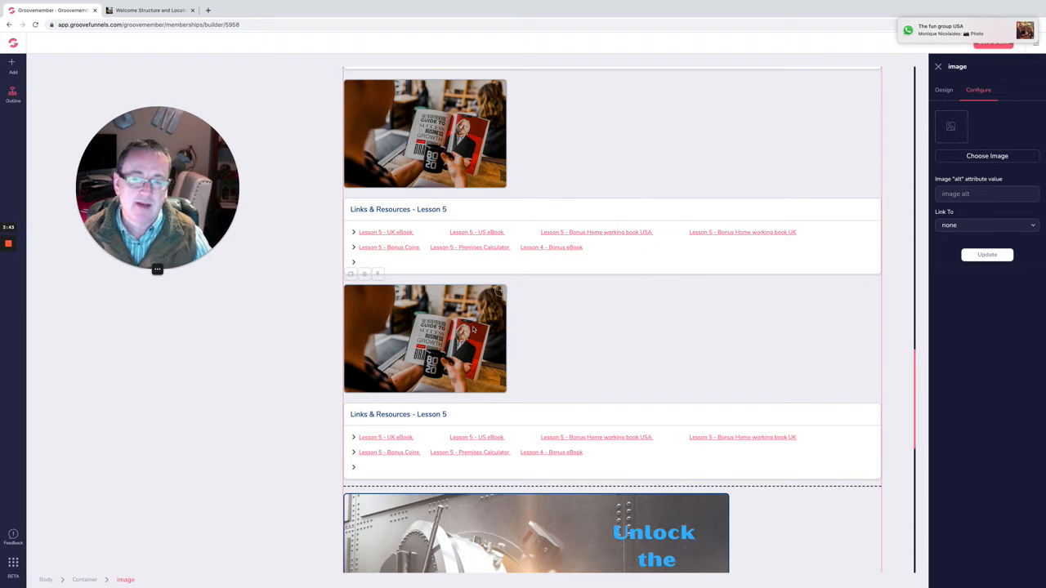
{"action": "left_click", "coordinate": [987, 156]}
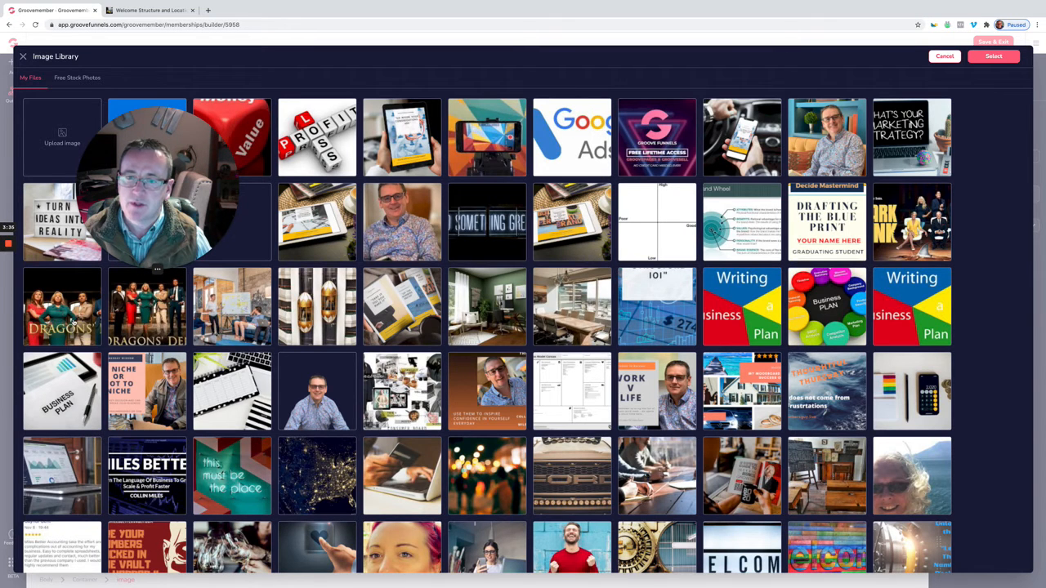
{"action": "left_click", "coordinate": [75, 322]}
{"action": "left_click", "coordinate": [986, 60]}
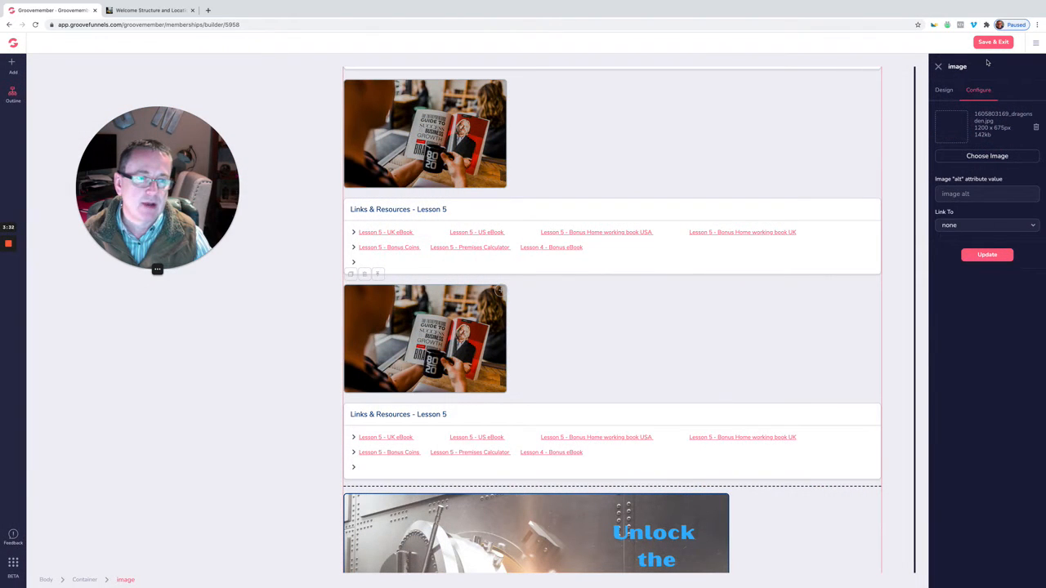
{"action": "left_click", "coordinate": [968, 225]}
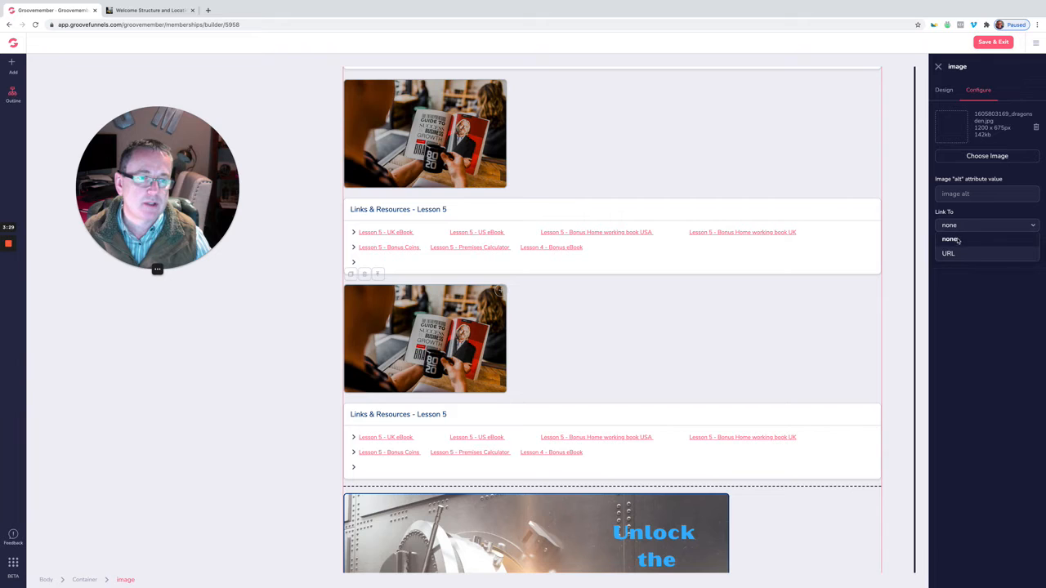
{"action": "left_click", "coordinate": [958, 239]}
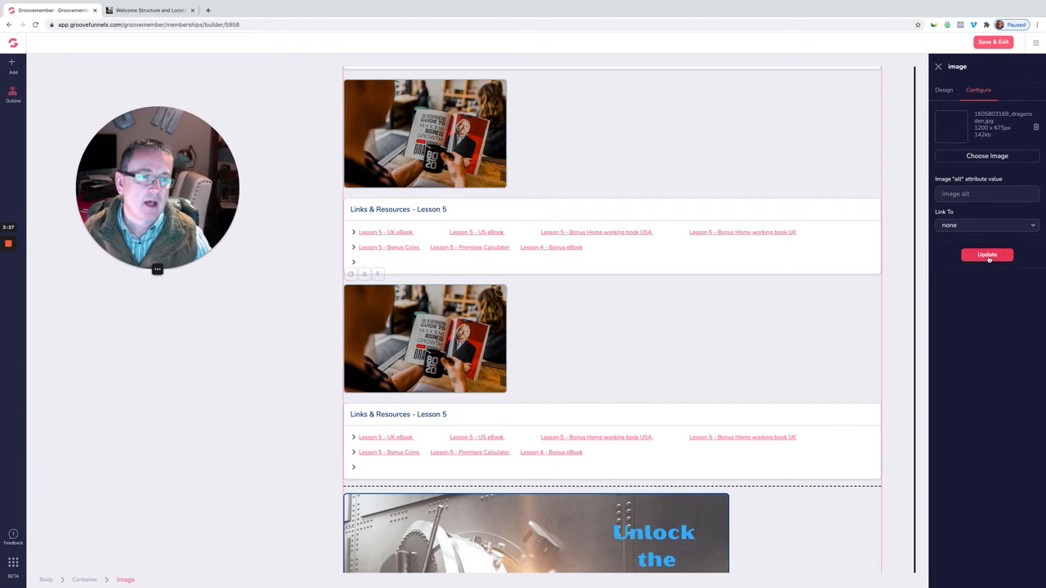
{"action": "left_click", "coordinate": [987, 256]}
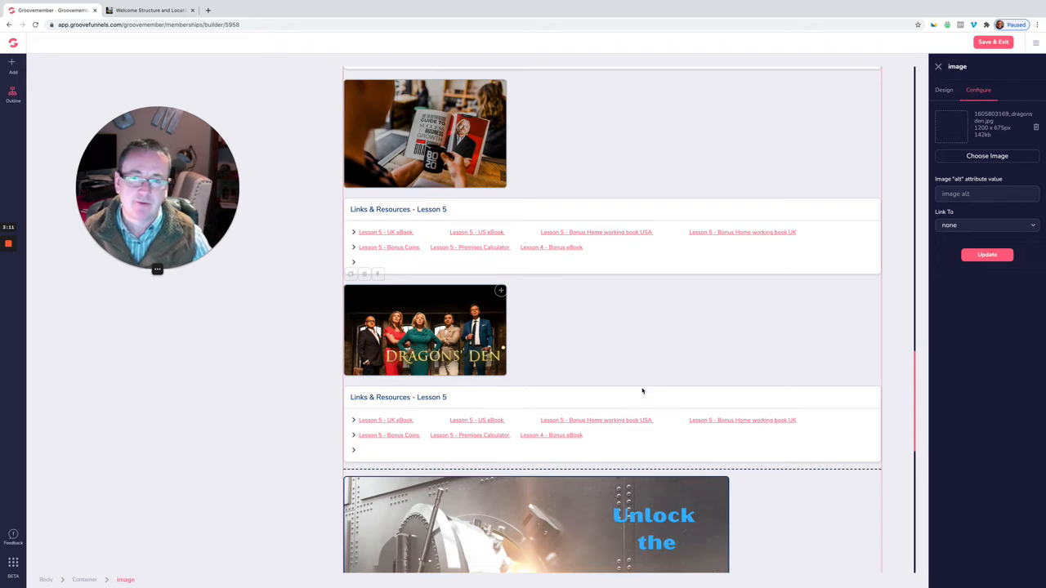
Step: Change the heading of the links box below the Dragons' Den image to "Links & Resources - Lesson 6"
{"action": "scroll", "coordinate": [491, 347], "scroll_direction": "down", "scroll_amount": 1}
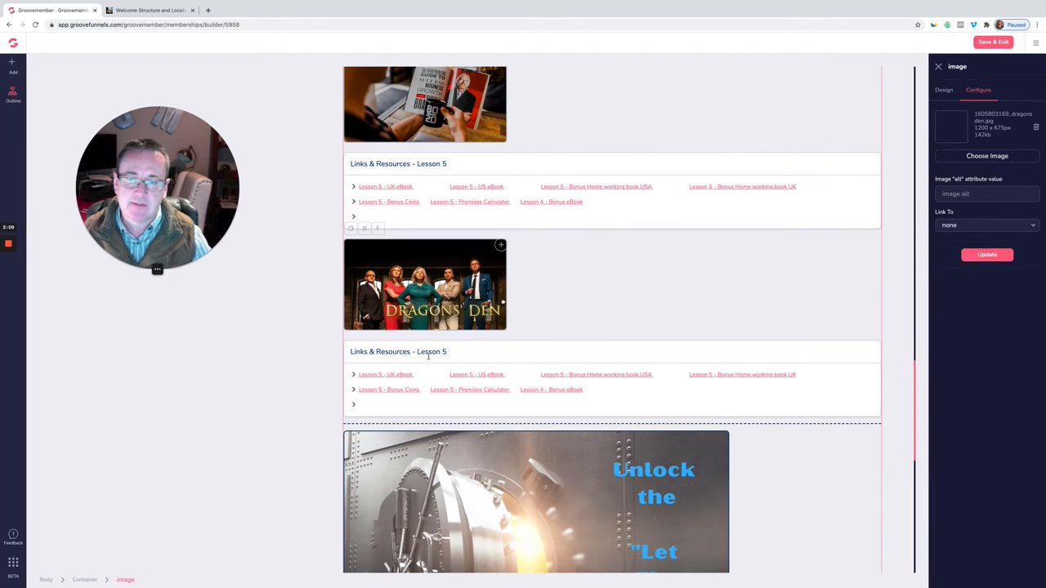
{"action": "left_click", "coordinate": [430, 357]}
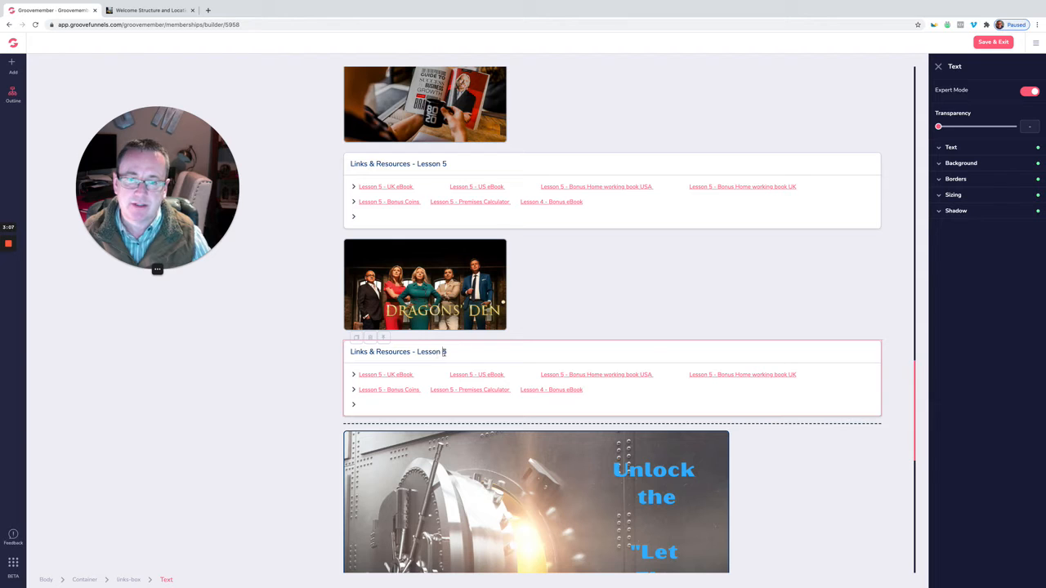
{"action": "left_click", "coordinate": [449, 356]}
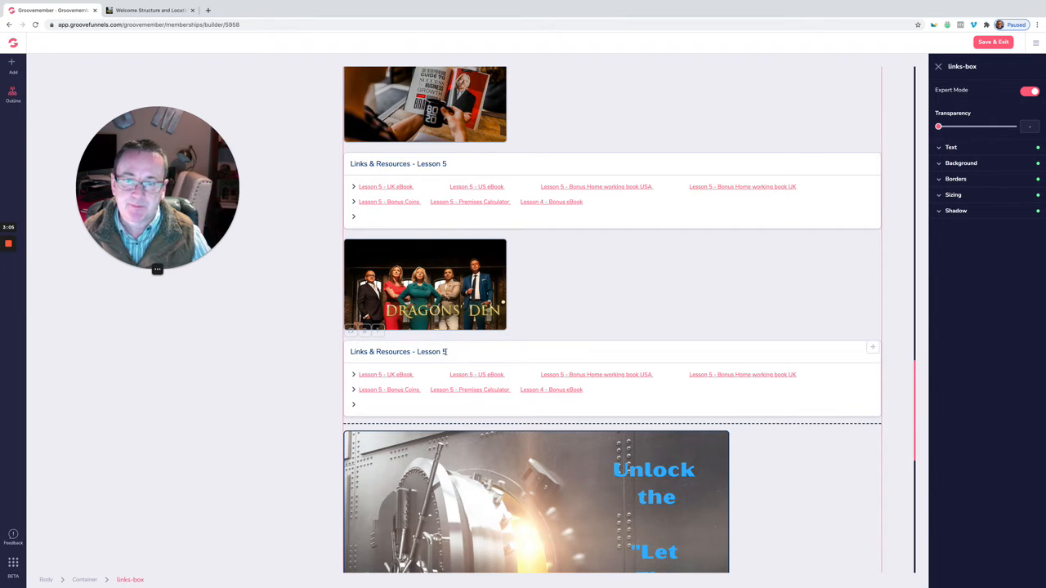
{"action": "left_click", "coordinate": [446, 351]}
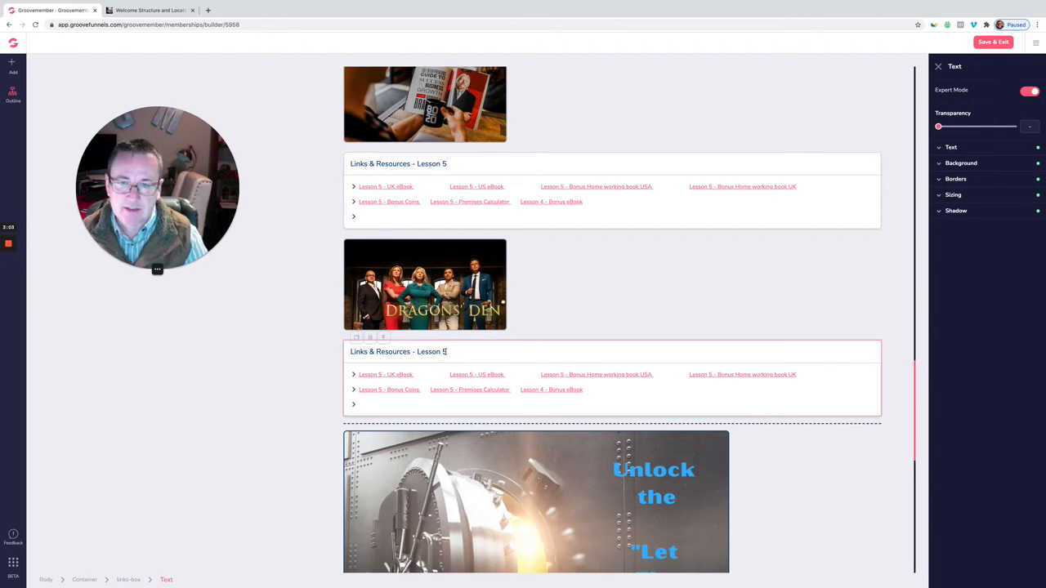
{"action": "key", "text": "BackSpace"}
{"action": "type", "text": "6"}
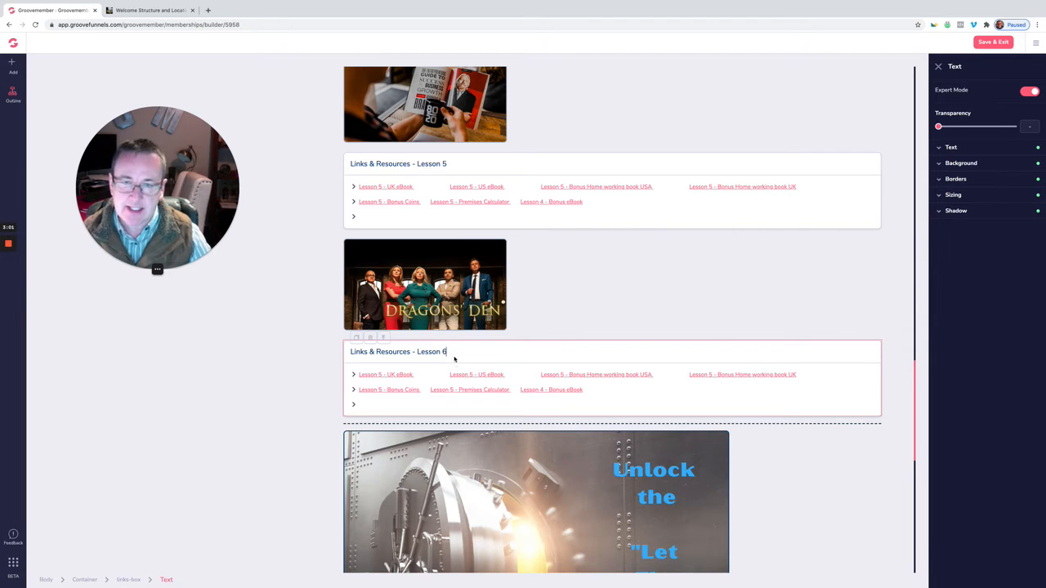
Step: Enter "Lesson 6 - eBook" as the text of the first link in the Lesson 6 box
{"action": "left_click", "coordinate": [401, 377]}
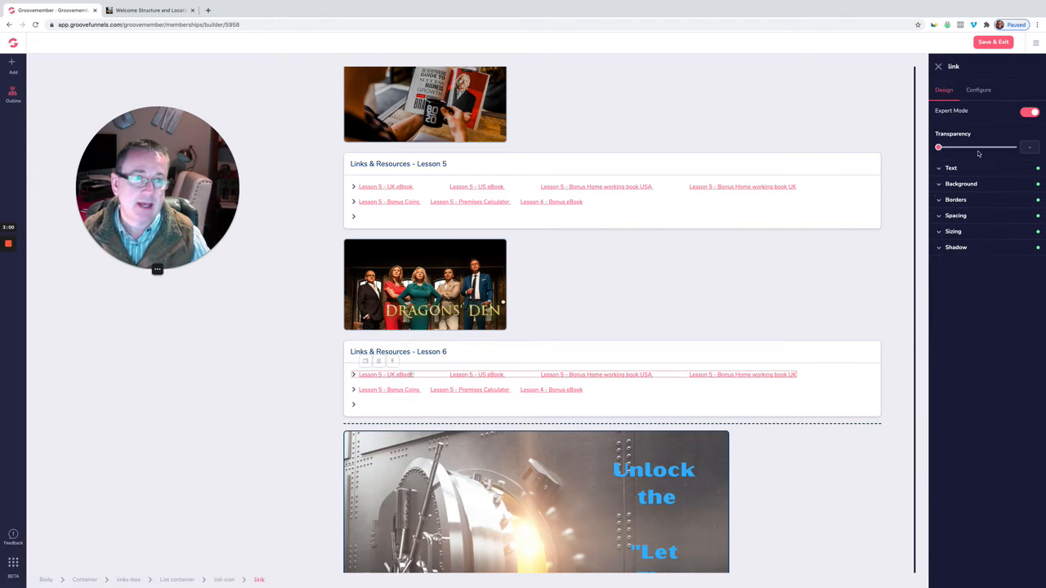
{"action": "left_click", "coordinate": [978, 90]}
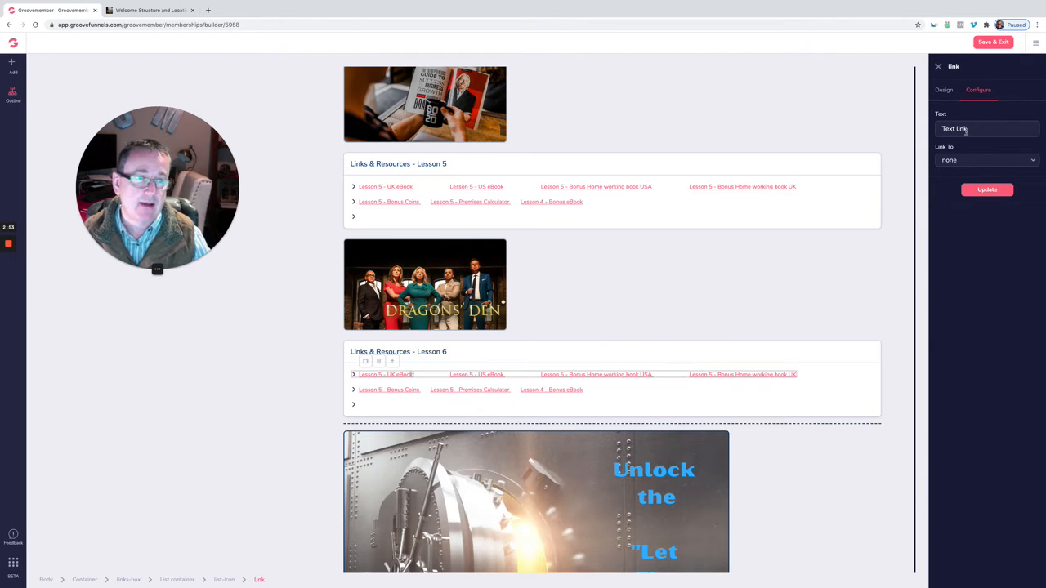
{"action": "left_click_drag", "start_coordinate": [973, 128], "coordinate": [929, 132]}
{"action": "type", "text": "Lesso"}
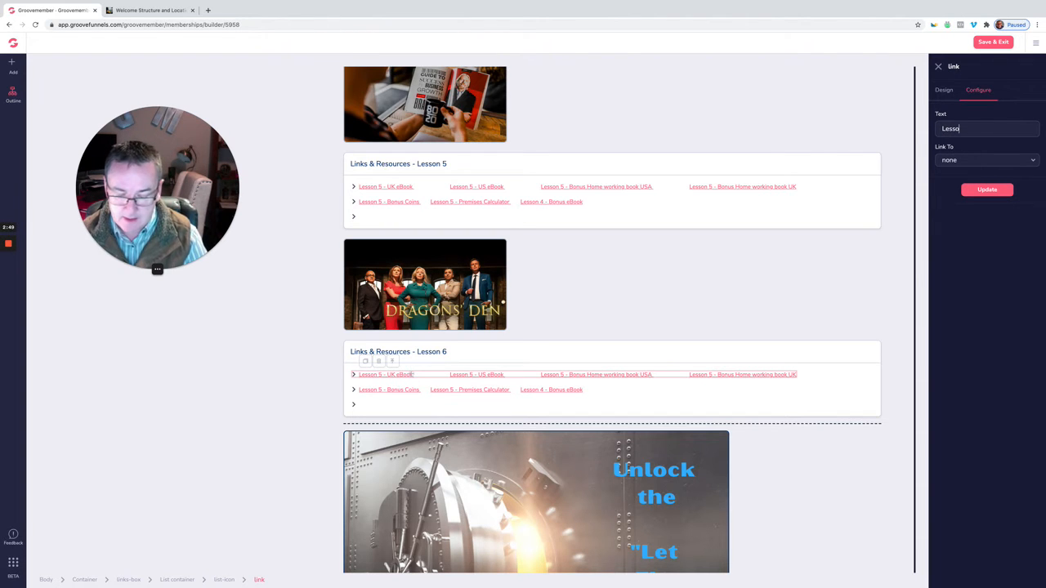
{"action": "type", "text": "nn6 - eBo"}
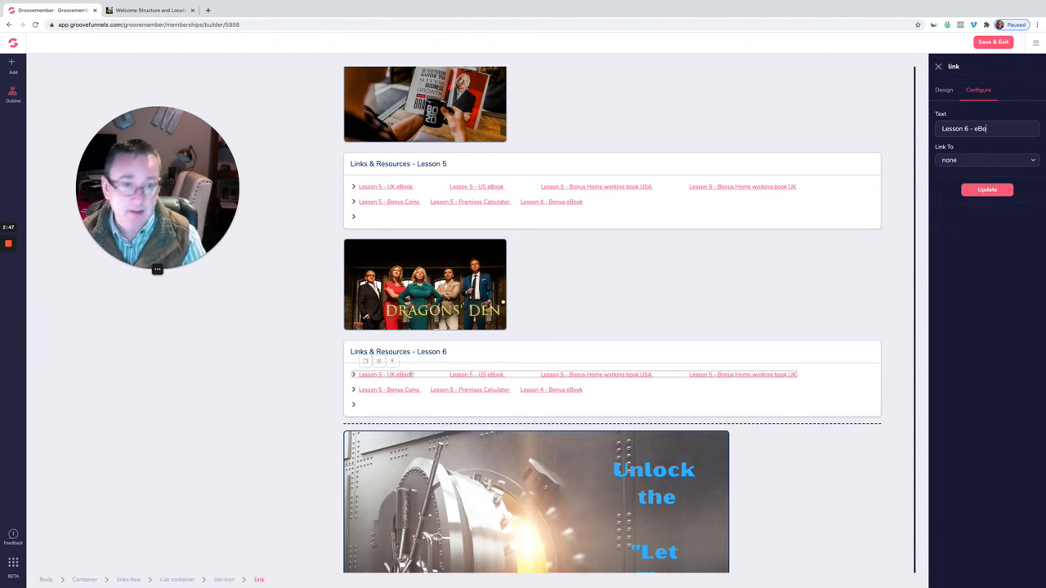
{"action": "type", "text": "ok"}
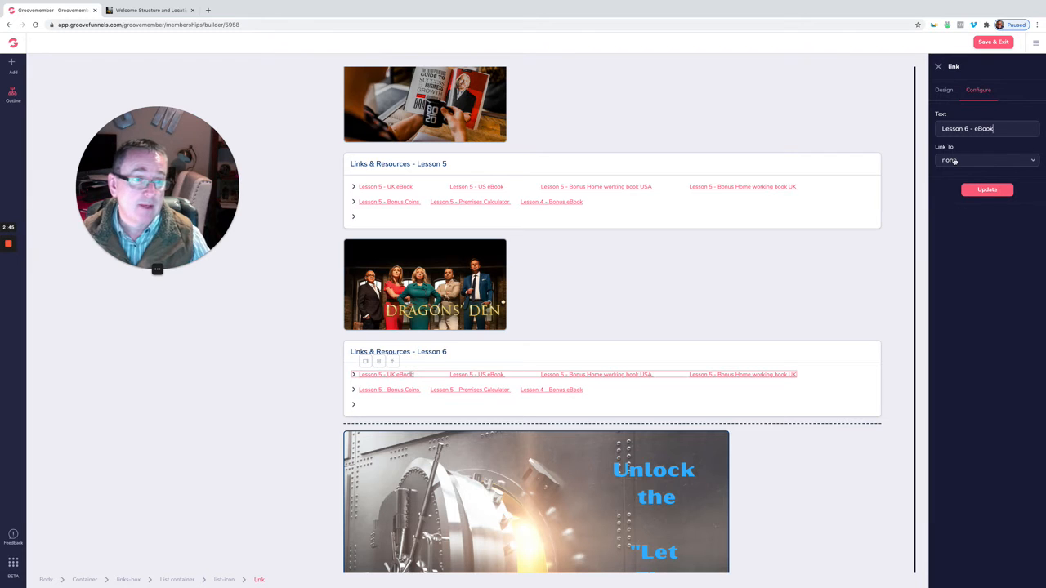
Step: Link the Lesson 6 eBook entry to the copied Dropbox URL of Facing-the-Dragons.pdf, opening in a new tab, and apply the update
{"action": "left_click", "coordinate": [953, 161]}
{"action": "left_click", "coordinate": [952, 187]}
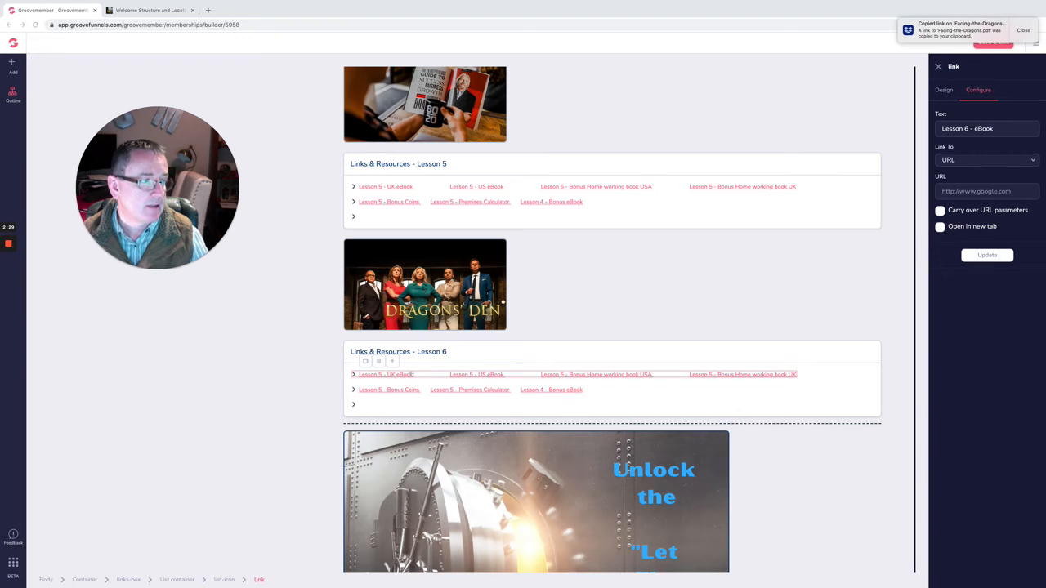
{"action": "right_click", "coordinate": [948, 191]}
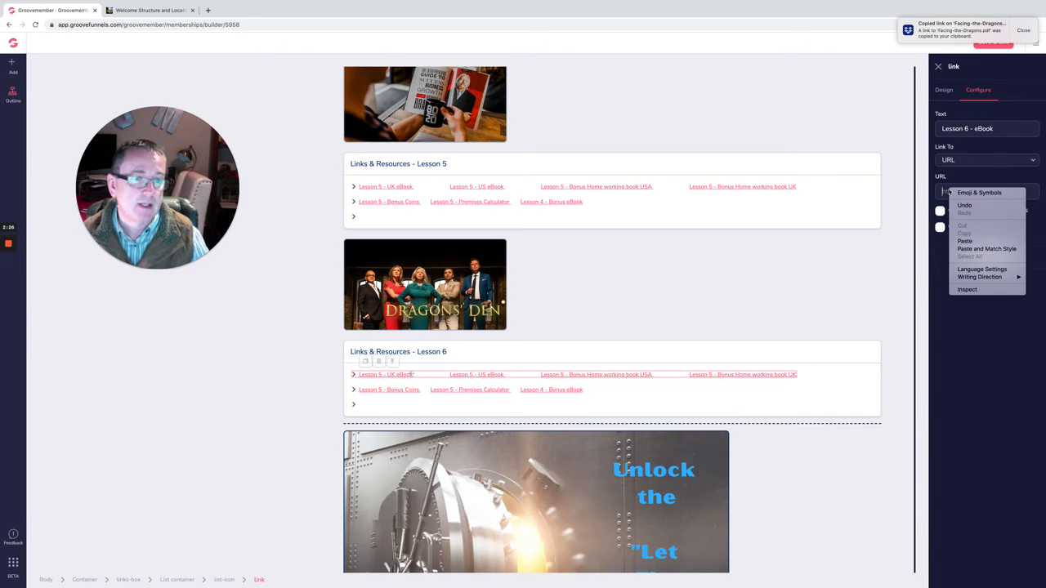
{"action": "left_click", "coordinate": [965, 241]}
{"action": "left_click", "coordinate": [941, 227]}
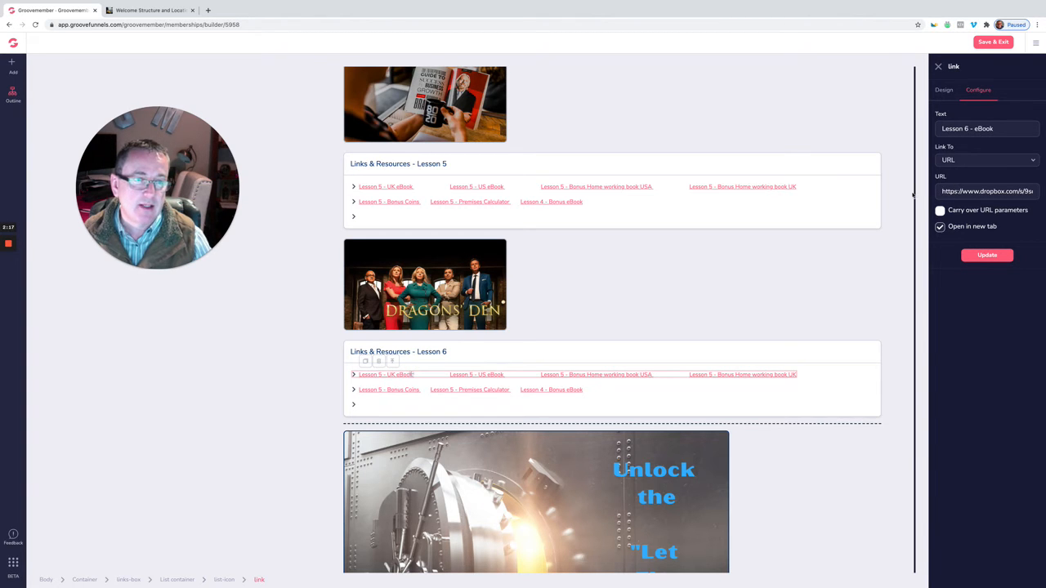
{"action": "left_click", "coordinate": [987, 255]}
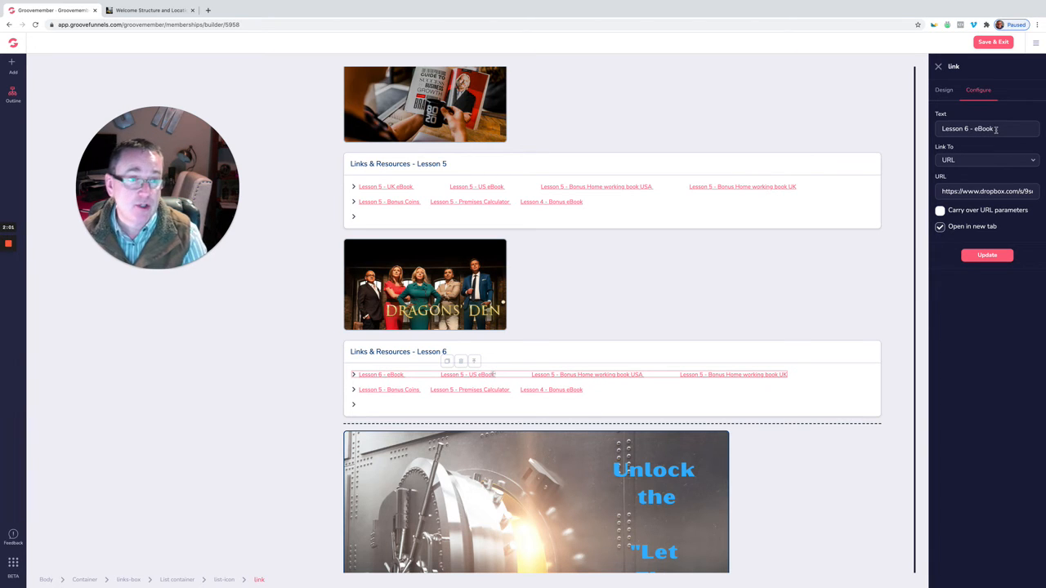
Step: Change the text of the second link in the Lesson 6 box to "Lesson 6 - Structure"
{"action": "left_click", "coordinate": [995, 129]}
{"action": "key", "text": "BackSpace"}
{"action": "key", "text": "BackSpace"}
{"action": "key", "text": "BackSpace"}
{"action": "key", "text": "BackSpace"}
{"action": "key", "text": "BackSpace"}
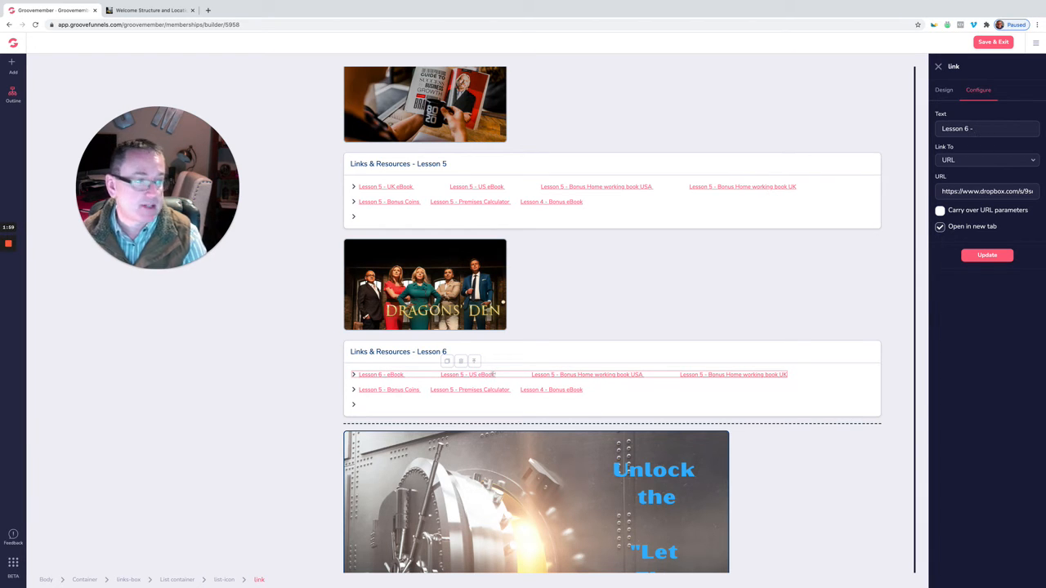
{"action": "type", "text": "Str"}
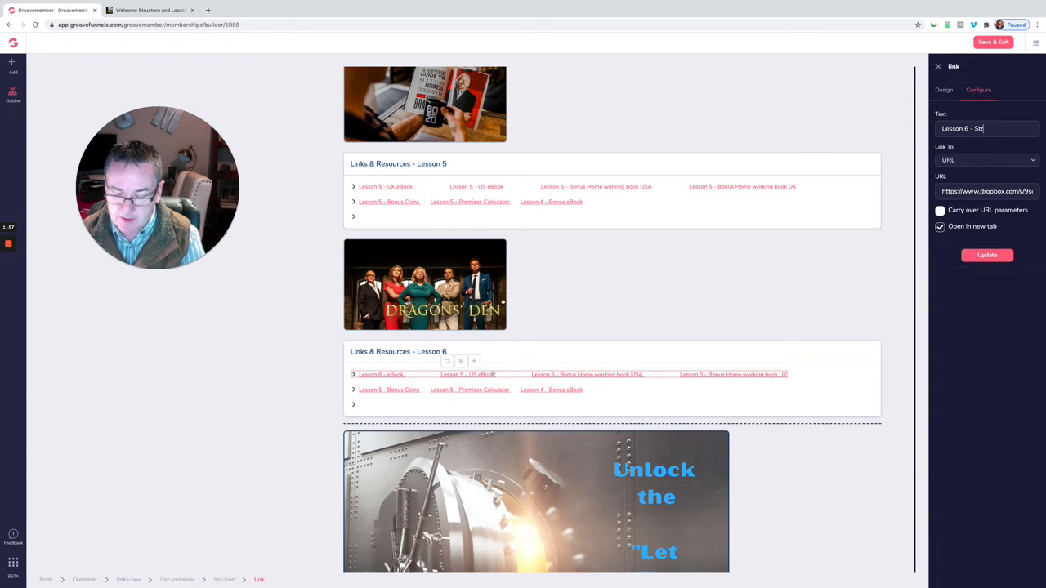
{"action": "type", "text": "ucture"}
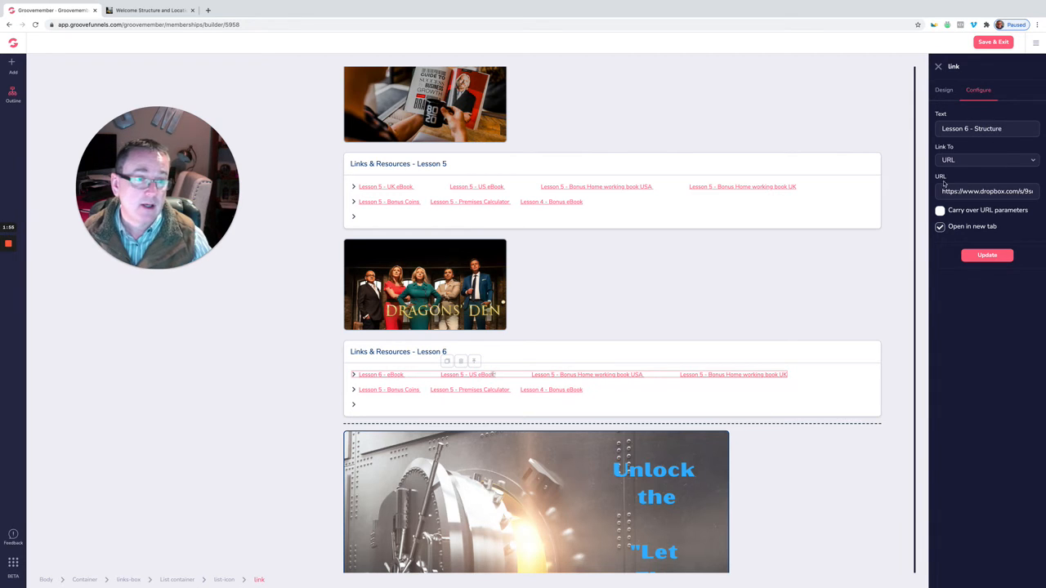
Step: Replace the Structure link's URL with the copied Dropbox link to the "Let-the-num...ture.pdf" file, opening in a new tab, and apply the update
{"action": "left_click_drag", "start_coordinate": [941, 192], "coordinate": [1043, 190]}
{"action": "key", "text": "BackSpace"}
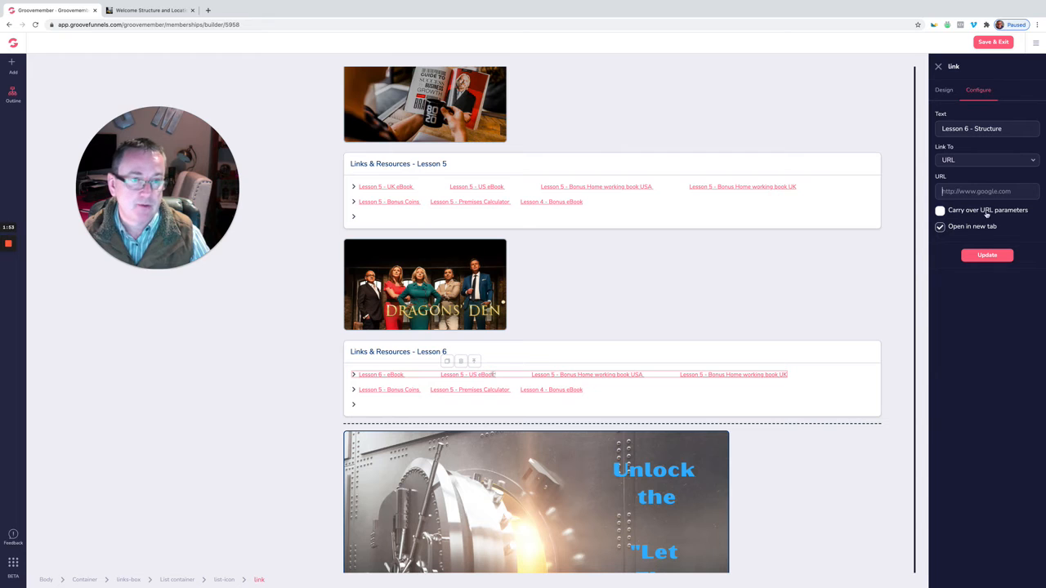
{"action": "left_click", "coordinate": [940, 226]}
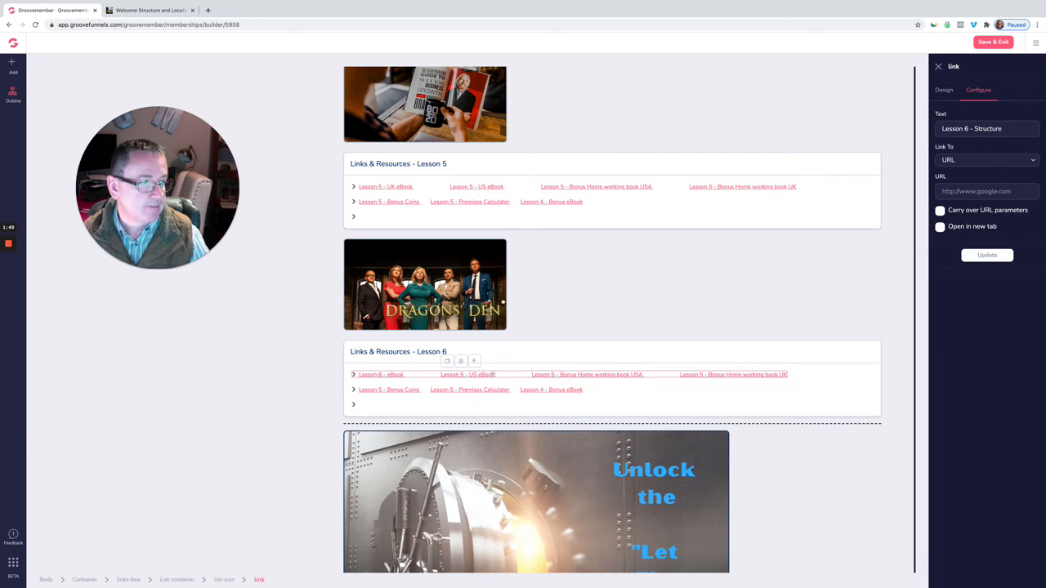
{"action": "right_click", "coordinate": [958, 192]}
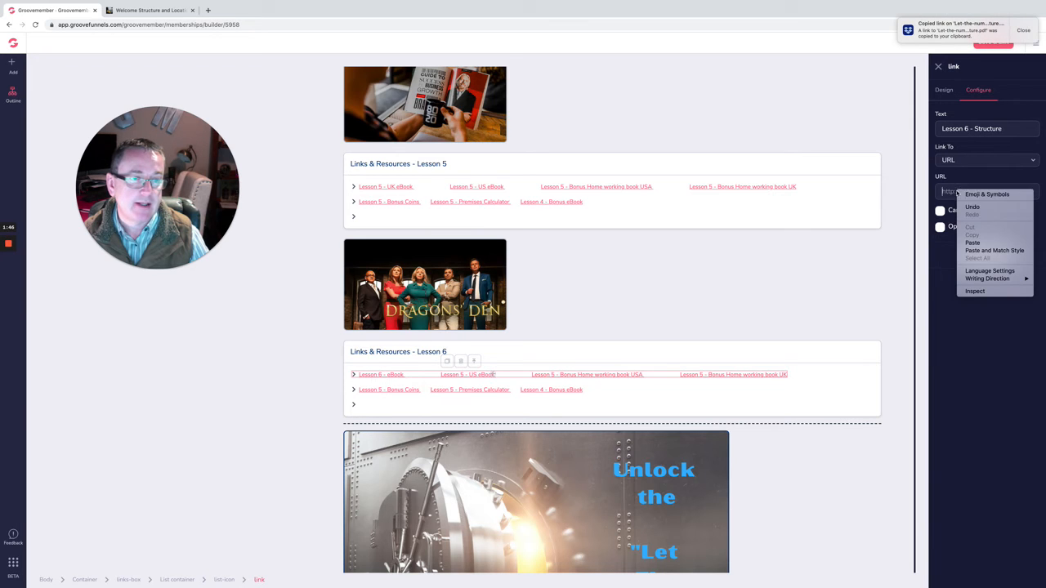
{"action": "left_click", "coordinate": [974, 242]}
{"action": "left_click", "coordinate": [940, 226]}
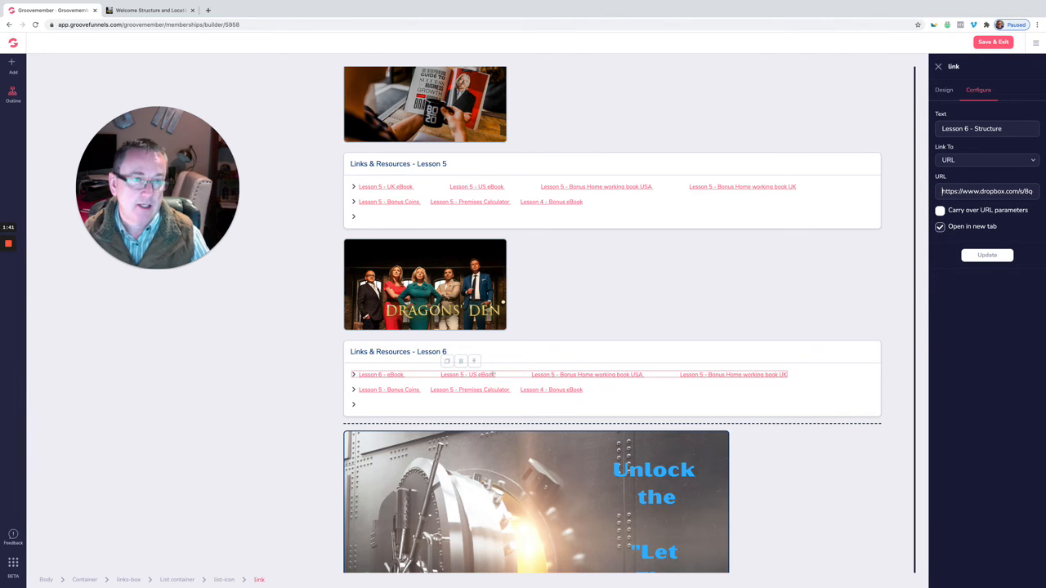
{"action": "left_click", "coordinate": [987, 255]}
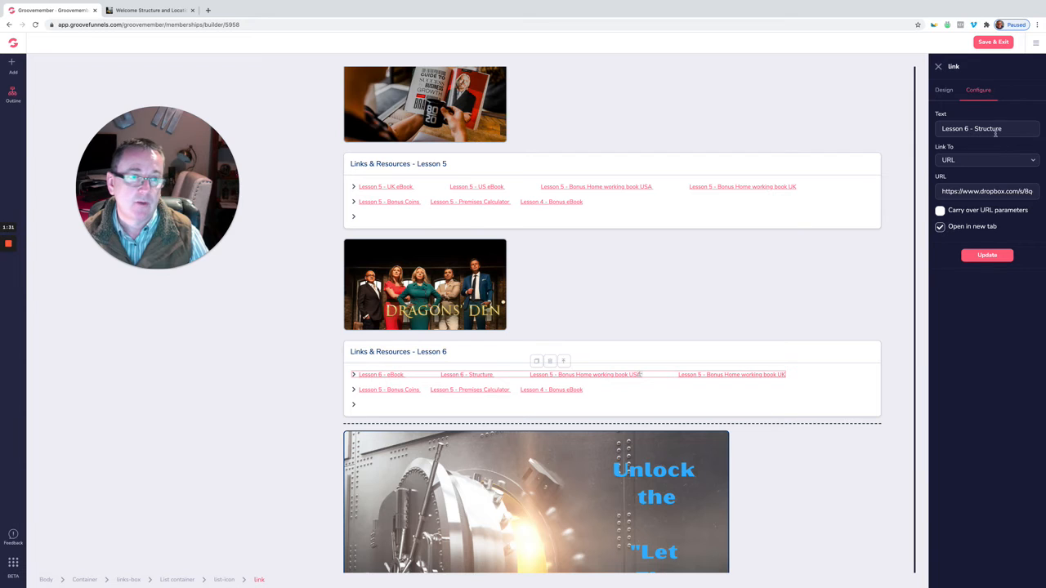
Step: Enter "Lesson 6 - The Ptch" as the text of the third link in the Lesson 6 box
{"action": "key", "text": "BackSpace"}
{"action": "key", "text": "BackSpace"}
{"action": "key", "text": "BackSpace"}
{"action": "key", "text": "BackSpace"}
{"action": "key", "text": "BackSpace"}
{"action": "key", "text": "BackSpace"}
{"action": "key", "text": "BackSpace"}
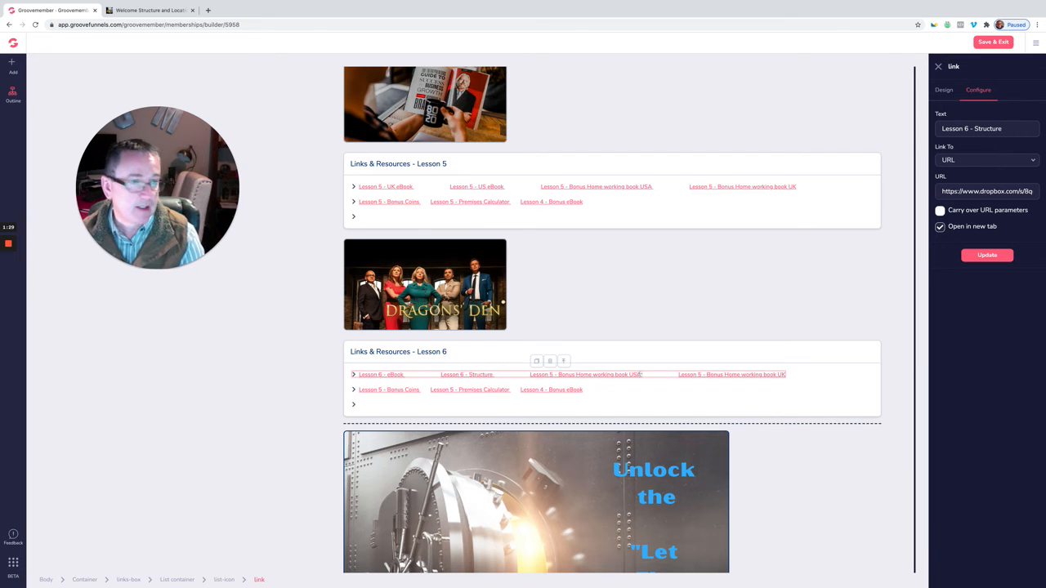
{"action": "key", "text": "BackSpace"}
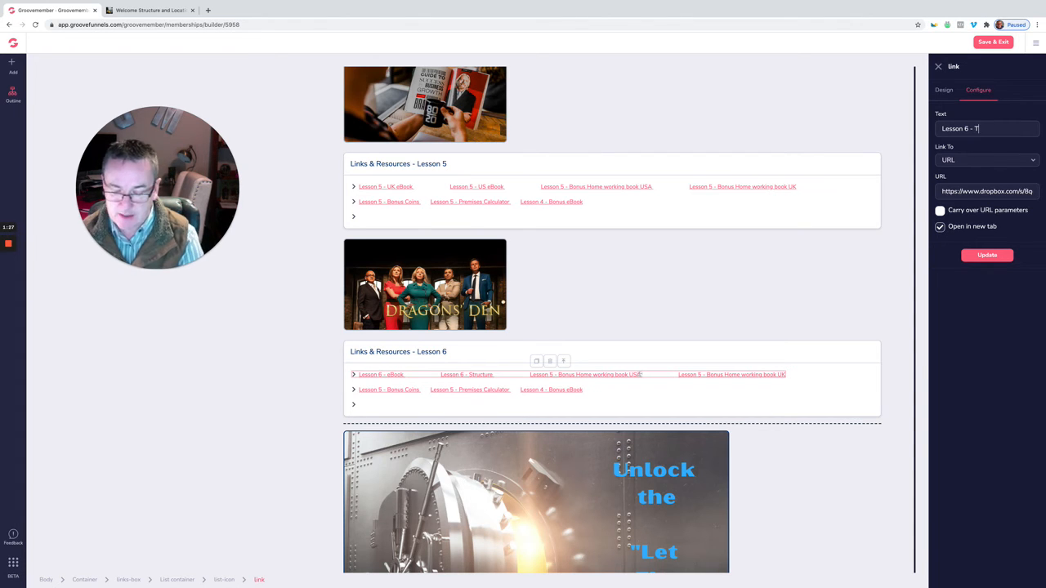
{"action": "type", "text": "The Pitch"}
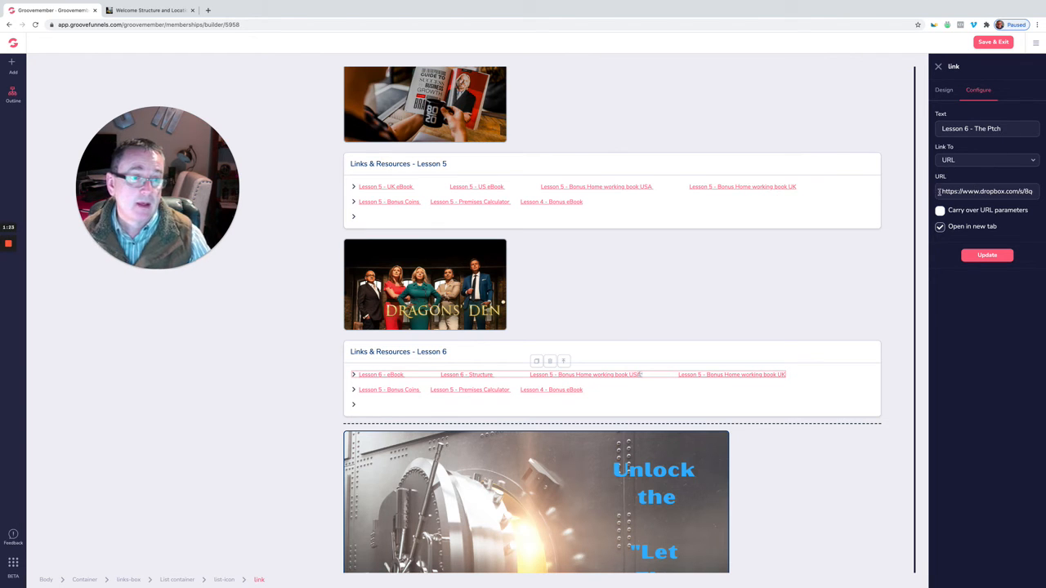
Step: Clear the third link's URL and turn off its opening in a new tab
{"action": "left_click_drag", "start_coordinate": [940, 193], "coordinate": [1045, 194]}
{"action": "key", "text": "BackSpace"}
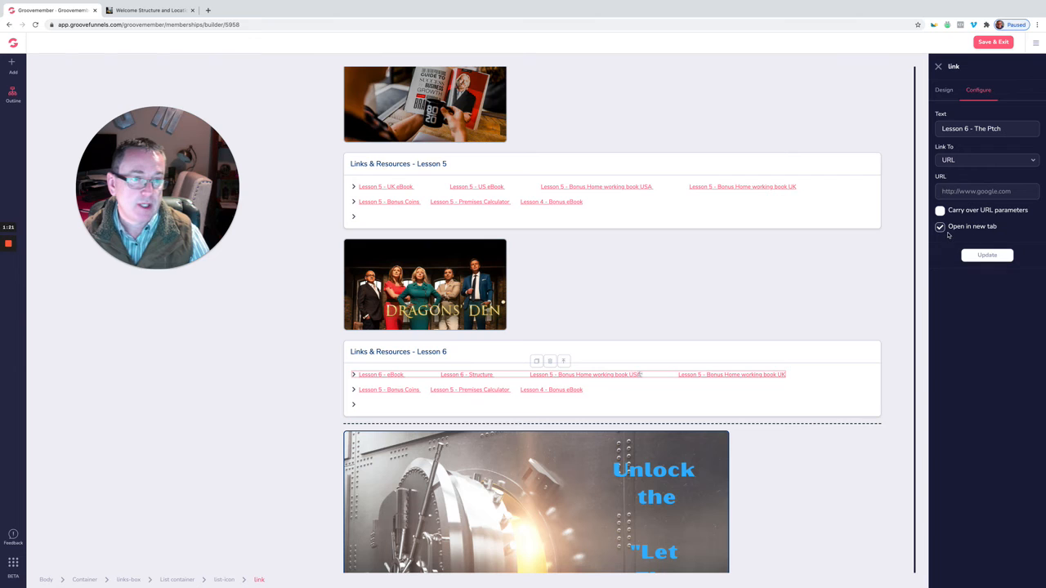
{"action": "left_click", "coordinate": [941, 228]}
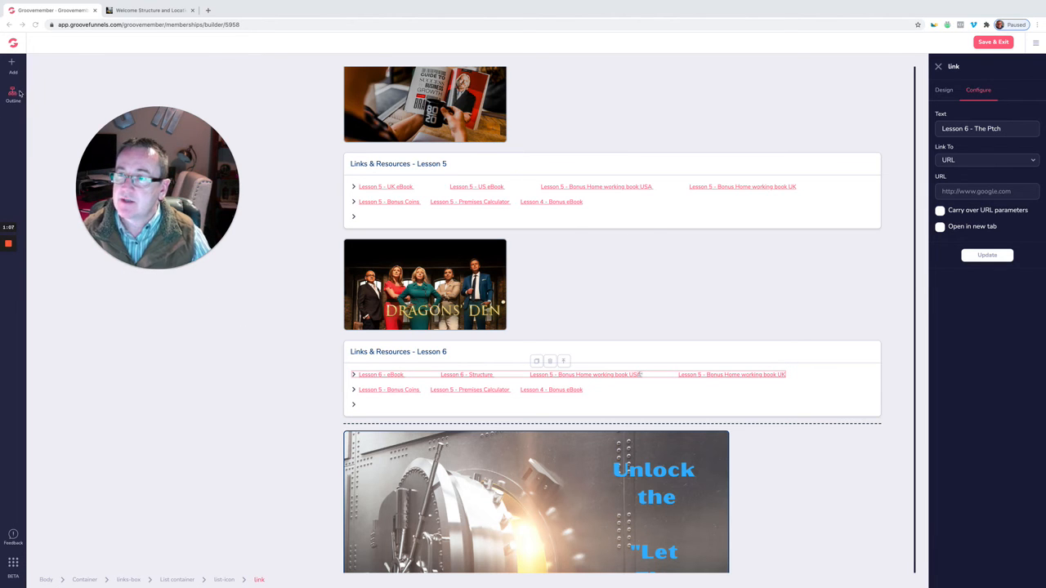
Step: Examine the spacing and border design settings of the "Let The Numbers Decide" Vault image
{"action": "scroll", "coordinate": [491, 327], "scroll_direction": "down", "scroll_amount": 5}
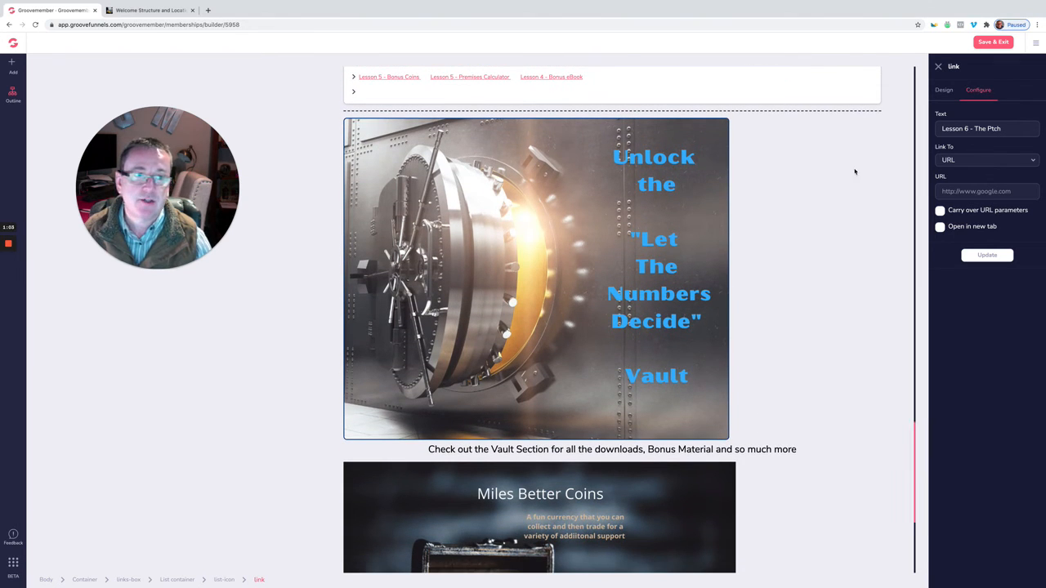
{"action": "left_click", "coordinate": [719, 165]}
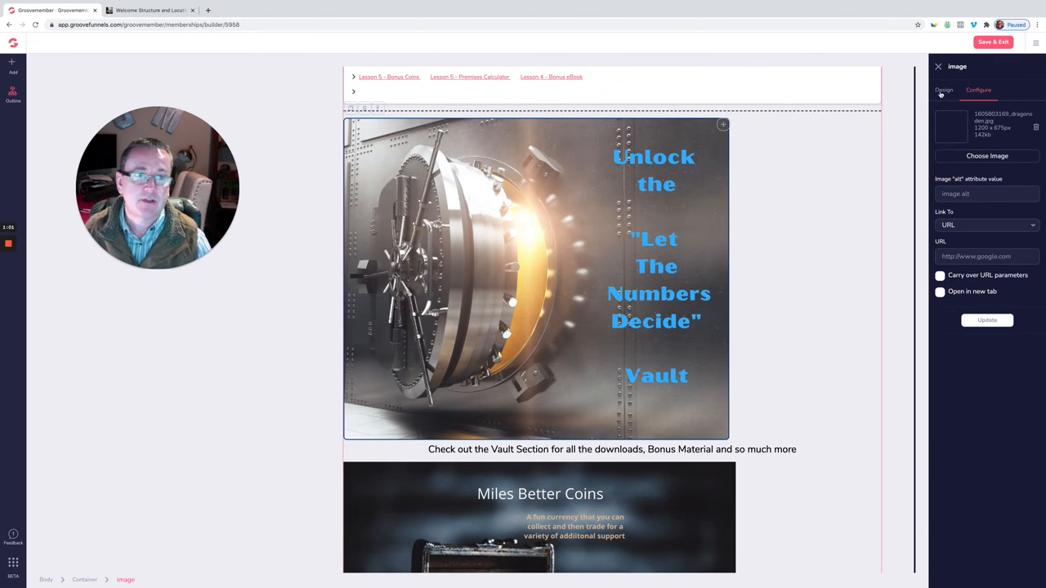
{"action": "left_click", "coordinate": [943, 92]}
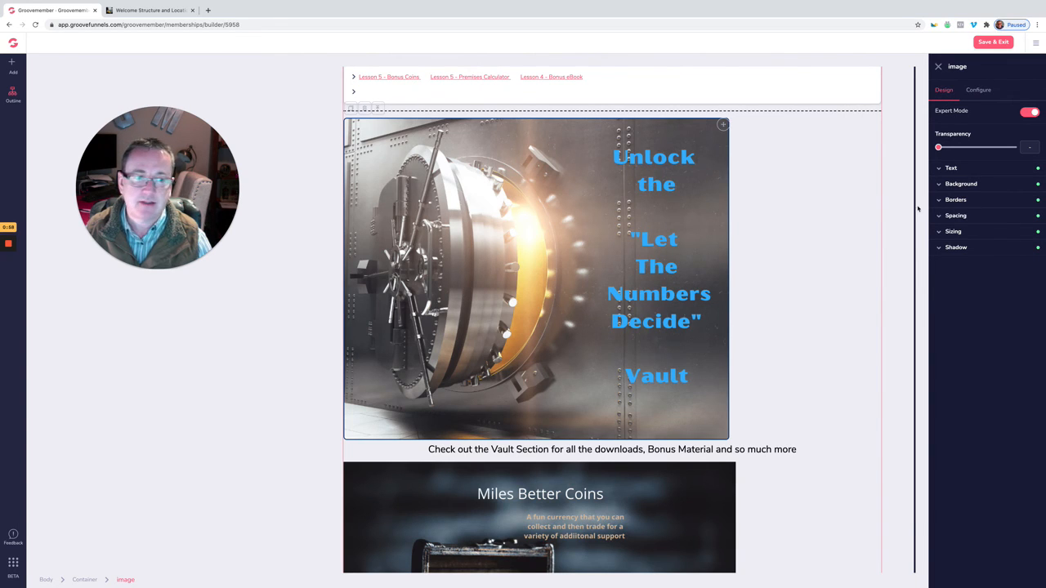
{"action": "left_click", "coordinate": [941, 217]}
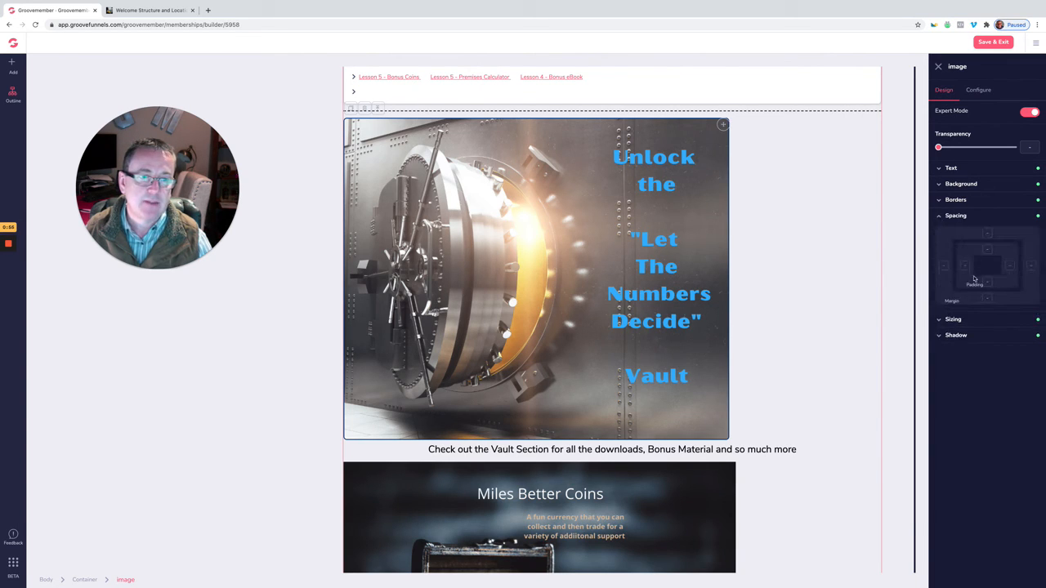
{"action": "left_click", "coordinate": [940, 201]}
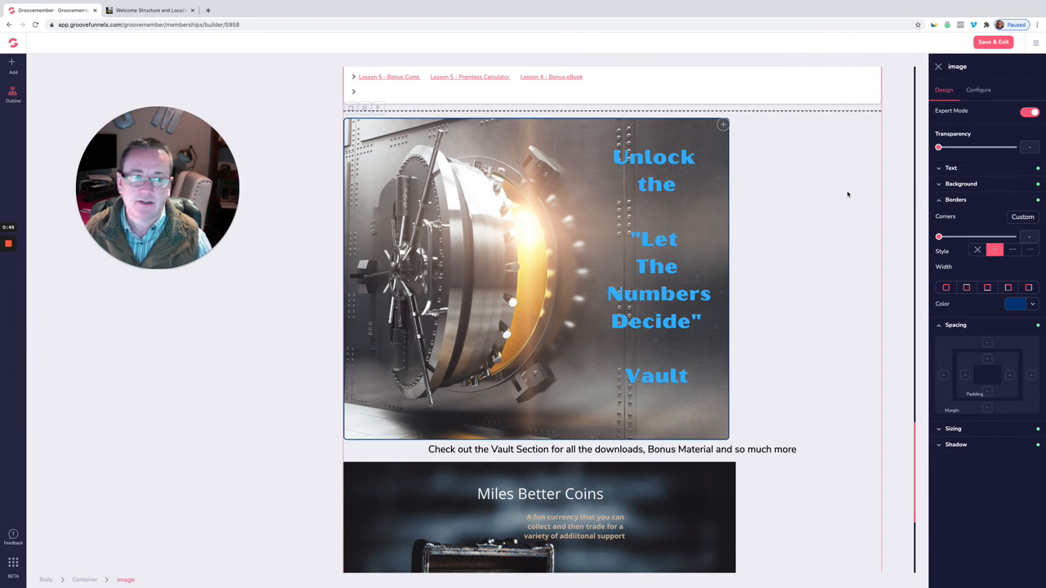
Step: Give the Miles Better Coins image .5rem rounded corners and a solid 2px top border, and save and exit the page builder
{"action": "scroll", "coordinate": [650, 356], "scroll_direction": "down", "scroll_amount": 3}
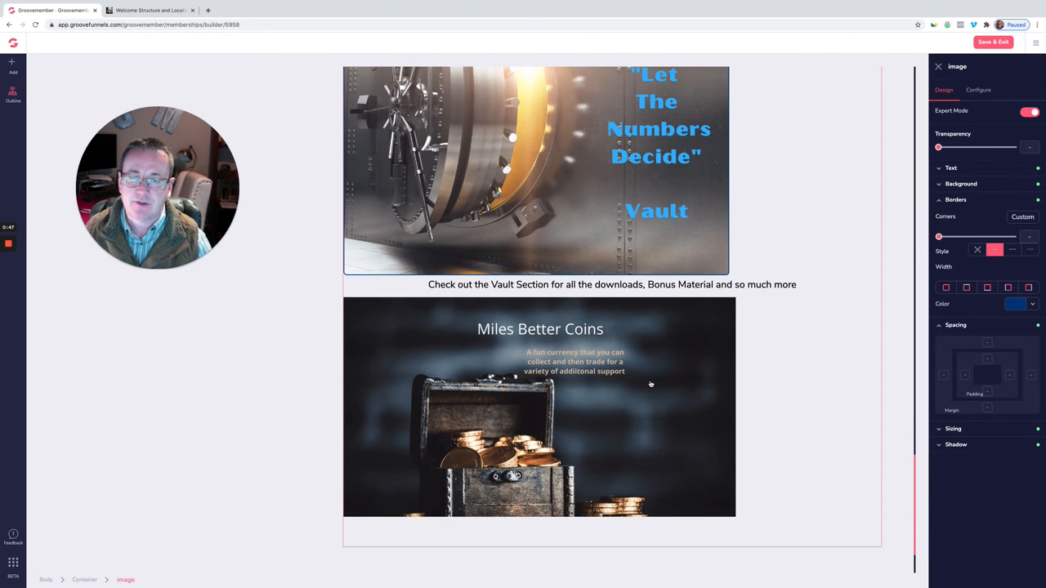
{"action": "left_click", "coordinate": [651, 384]}
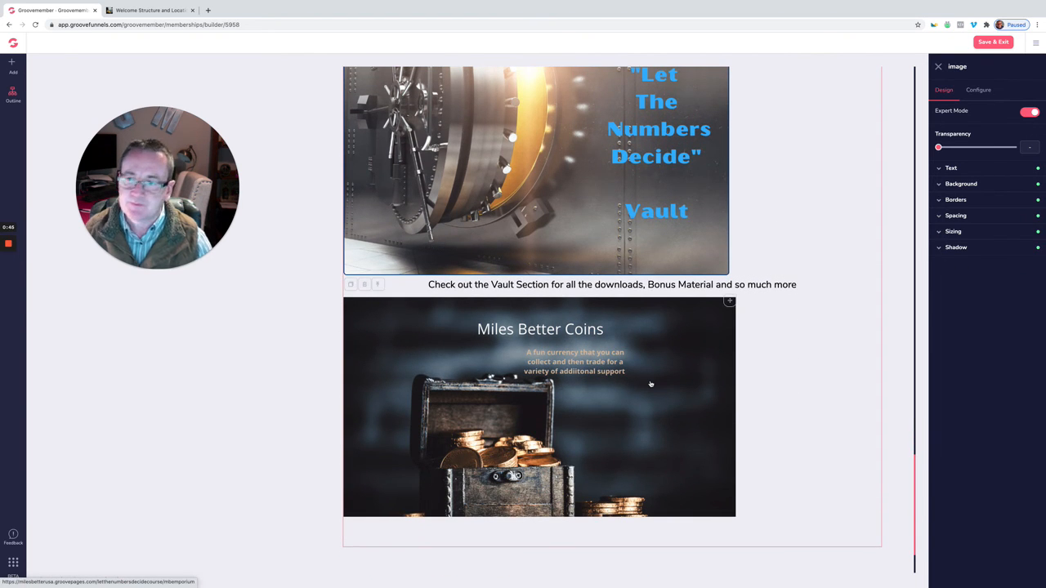
{"action": "left_click", "coordinate": [941, 201]}
{"action": "left_click_drag", "start_coordinate": [938, 236], "coordinate": [987, 238]}
{"action": "left_click", "coordinate": [994, 250]}
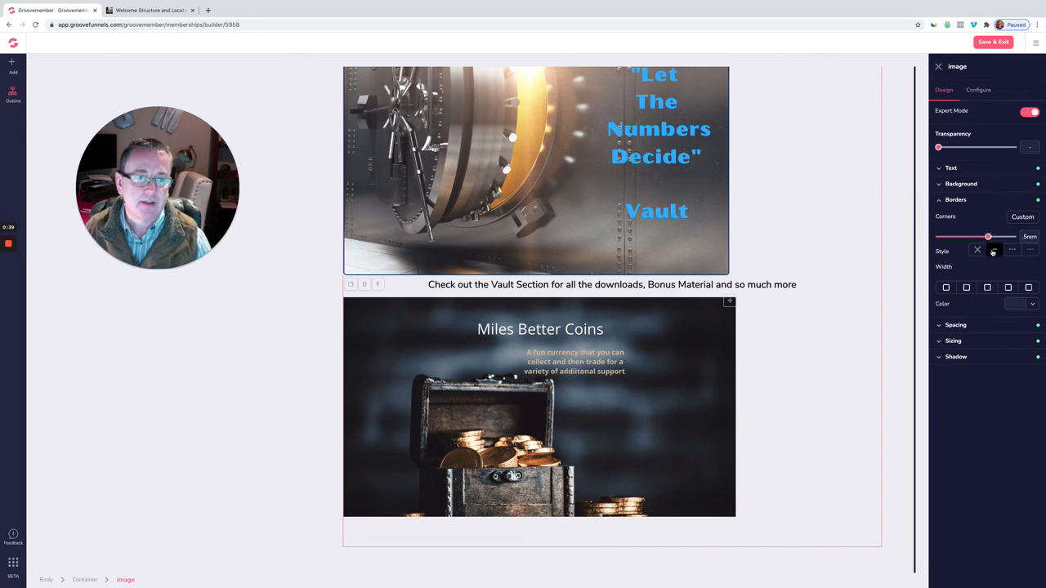
{"action": "left_click", "coordinate": [968, 288]}
{"action": "left_click", "coordinate": [1031, 304]}
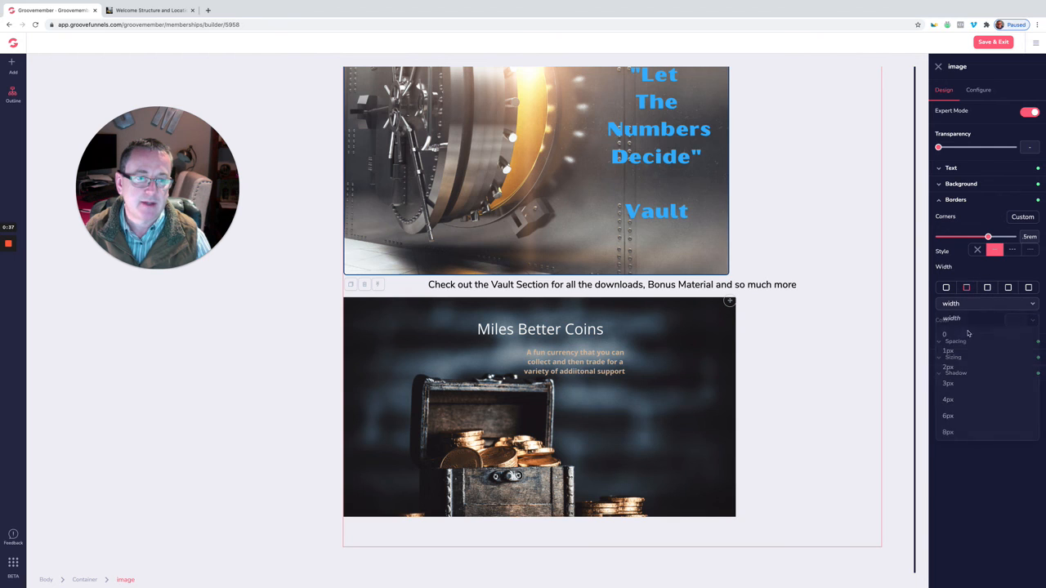
{"action": "left_click", "coordinate": [962, 367]}
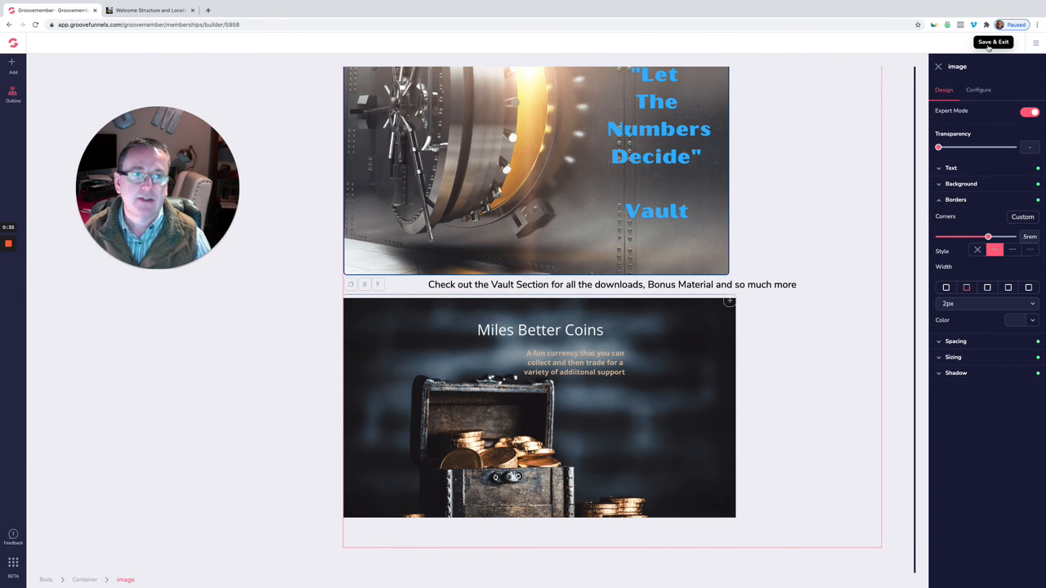
{"action": "left_click", "coordinate": [990, 60]}
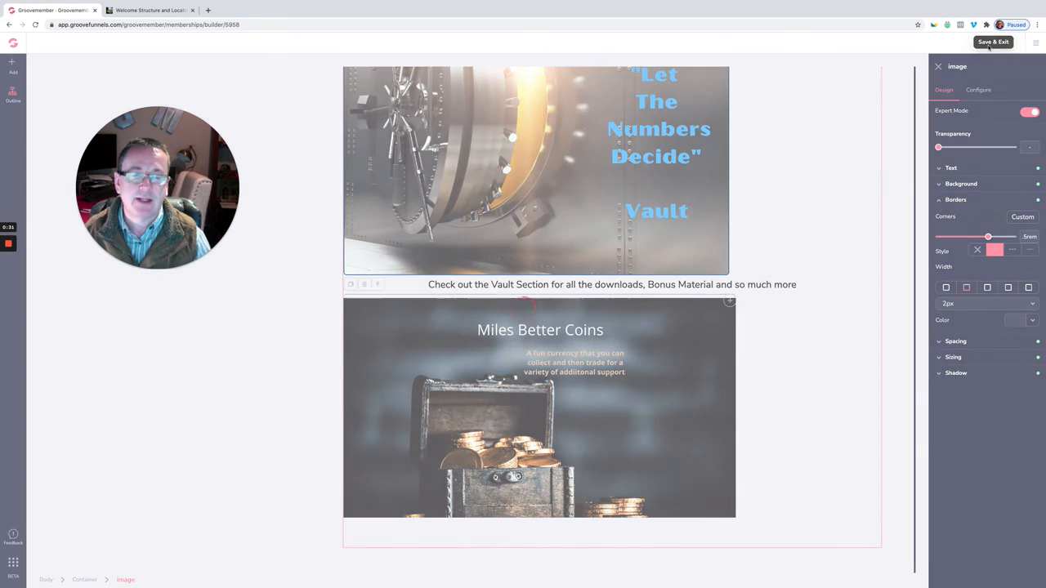